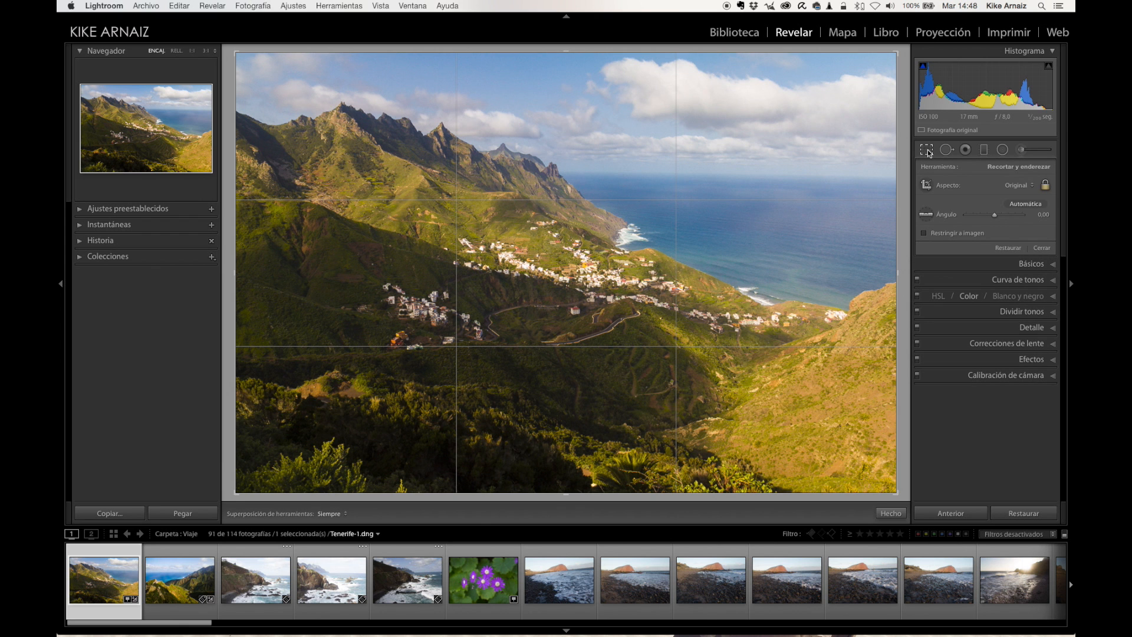
Try cropping the valley photo around the village, keeping the original proportions and then reshaping the frame with the aspect ratio unlocked.
drag(896, 491, 780, 418)
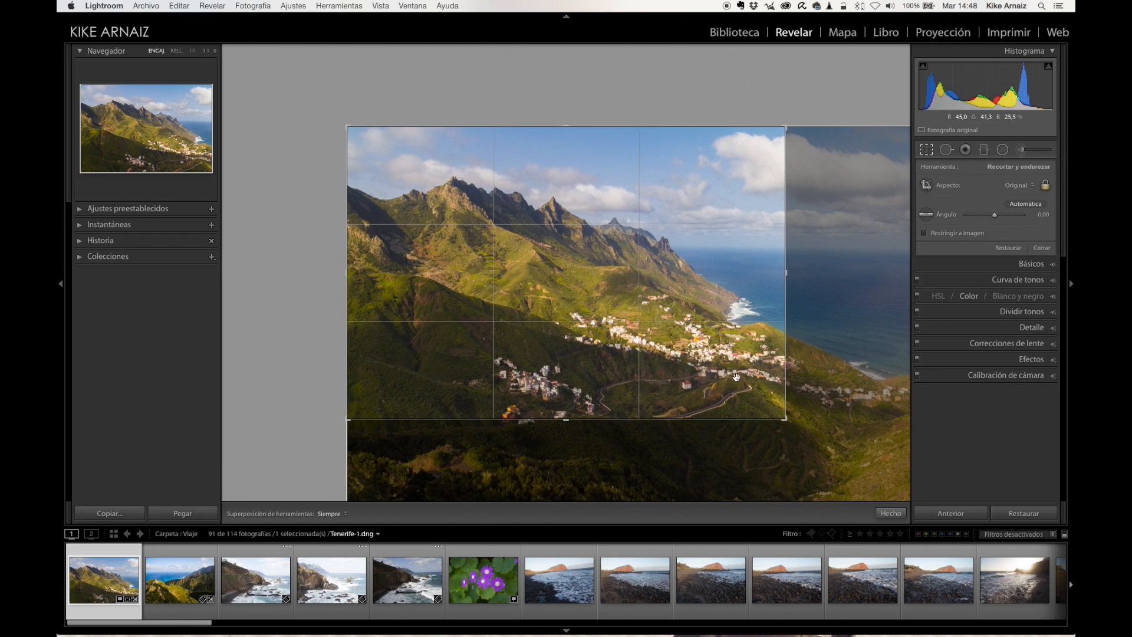
drag(673, 338, 569, 271)
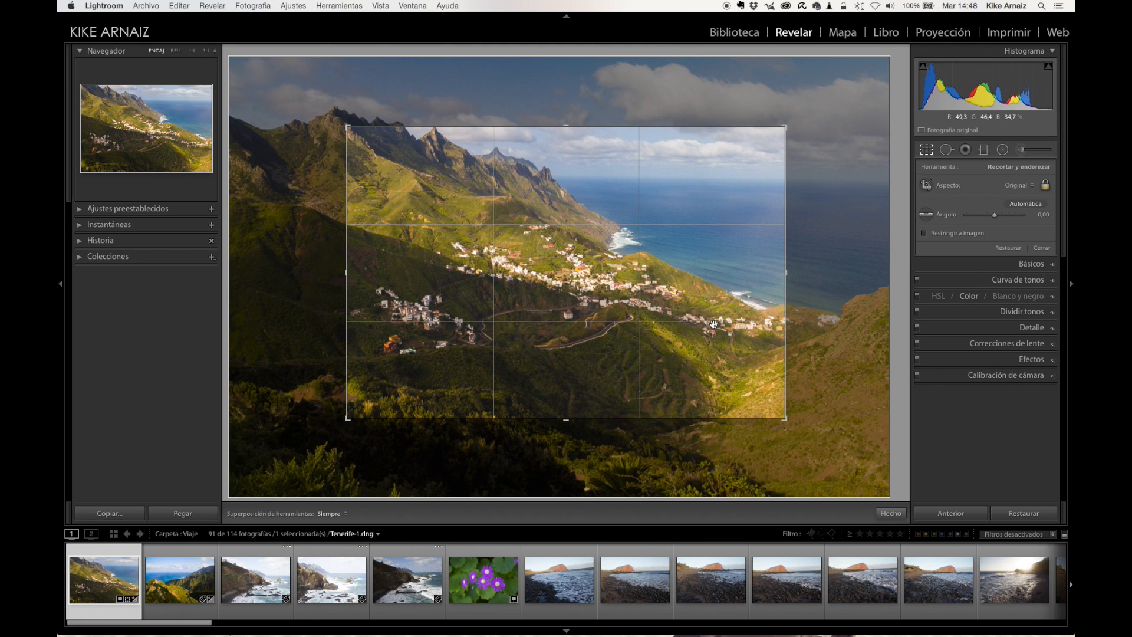
mouse_move(784, 419)
mouse_down()
mouse_move(728, 382)
mouse_move(790, 420)
mouse_move(776, 413)
mouse_up()
click(1045, 186)
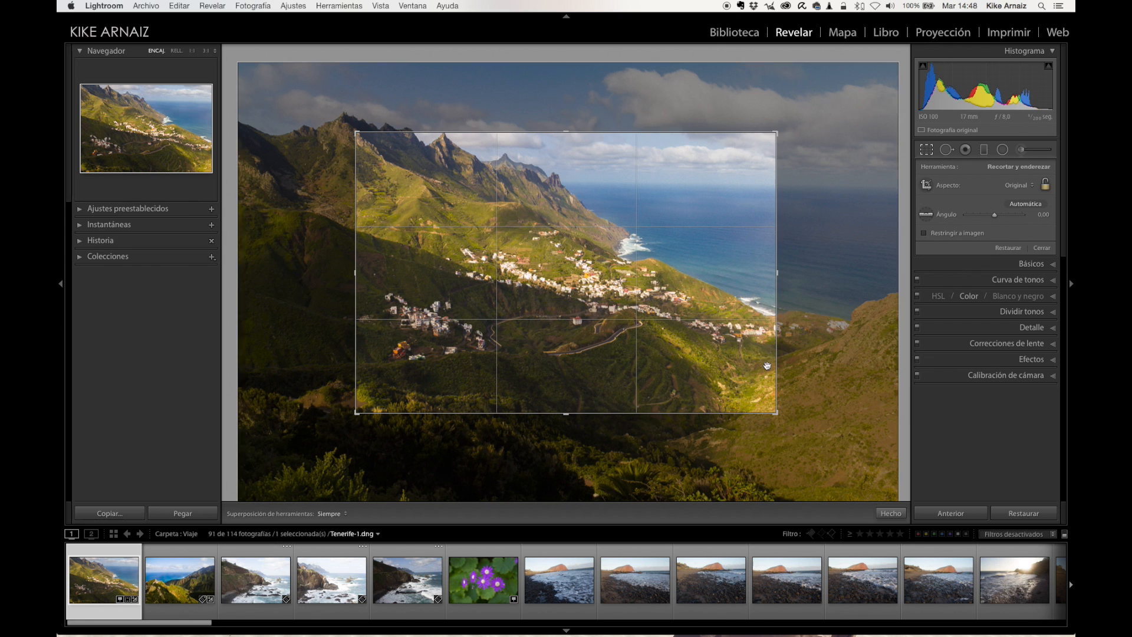
drag(777, 413, 757, 431)
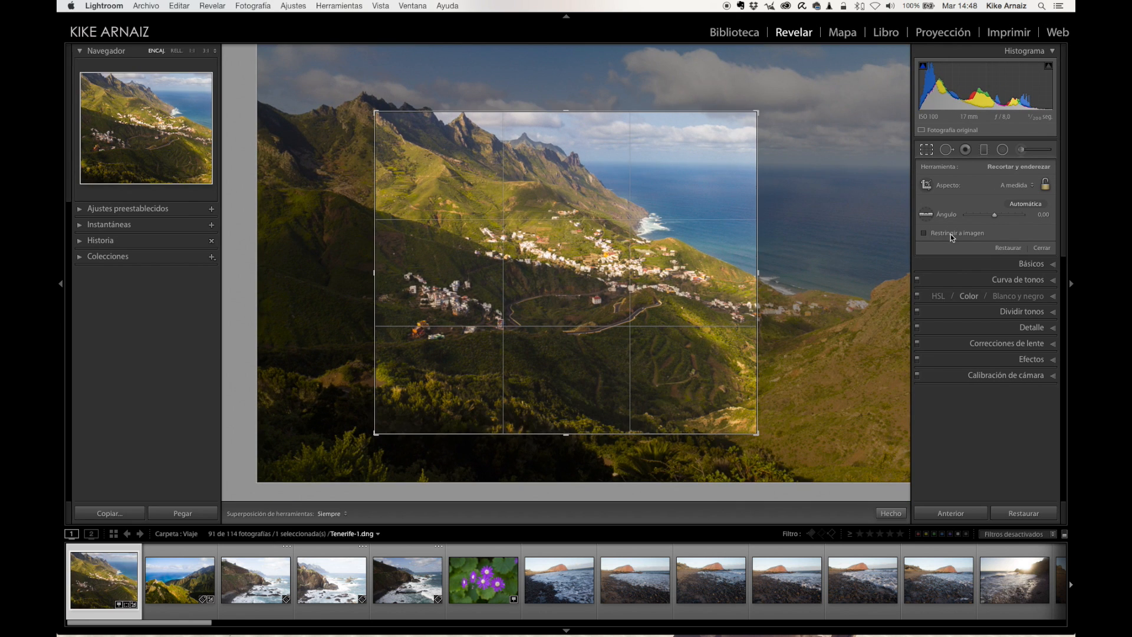
Try a square 1 x 1 crop on the valley photo and reset the crop.
click(1012, 187)
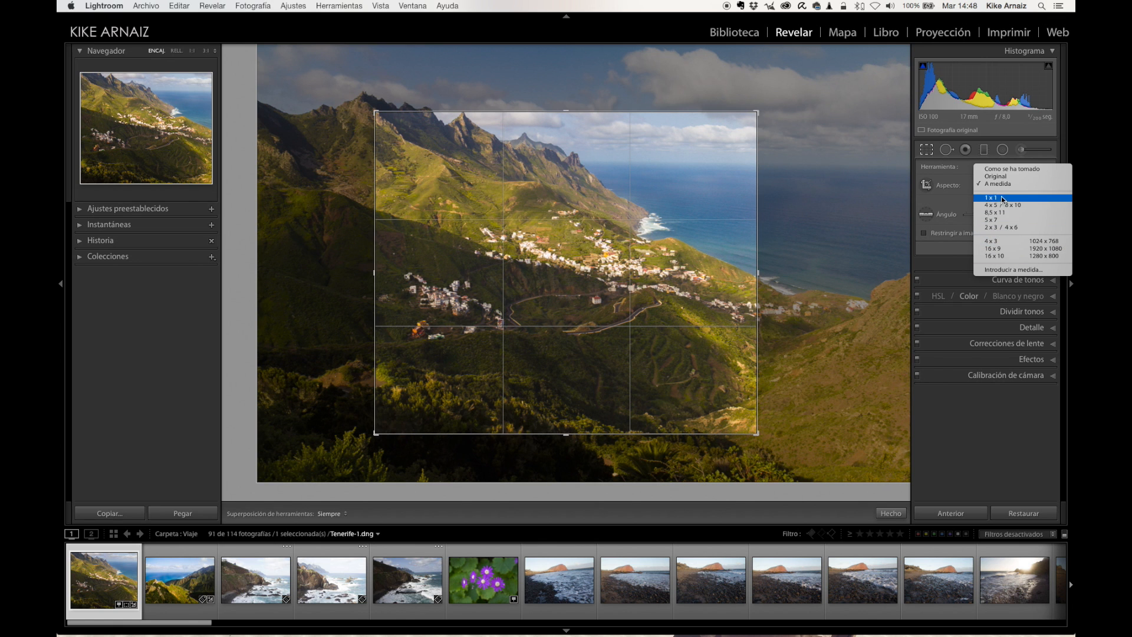
click(1001, 199)
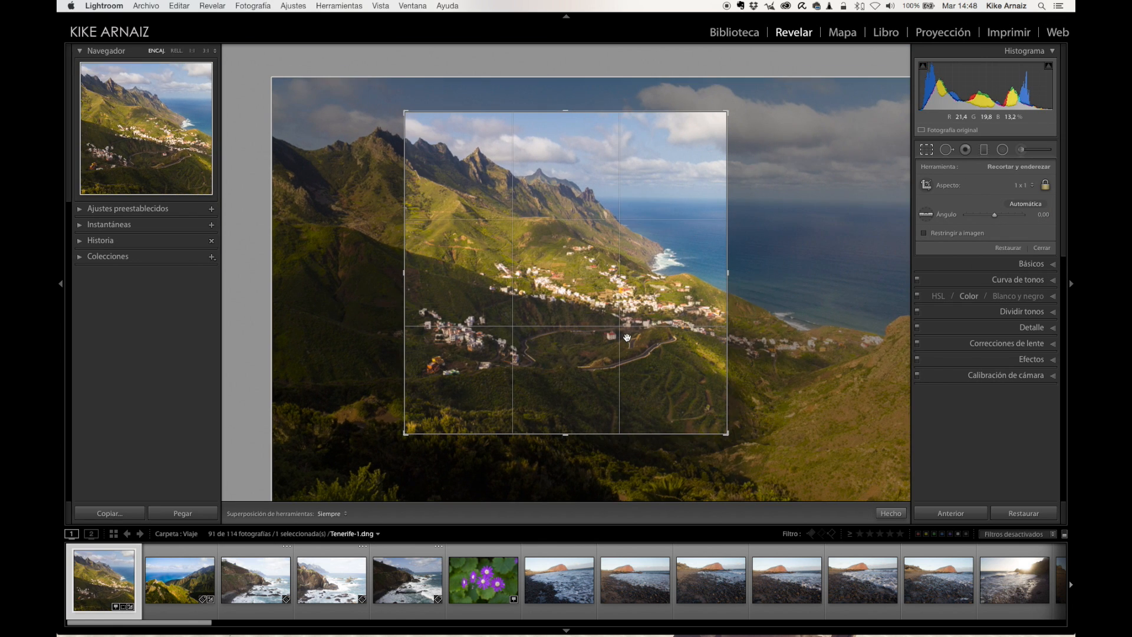
click(1007, 248)
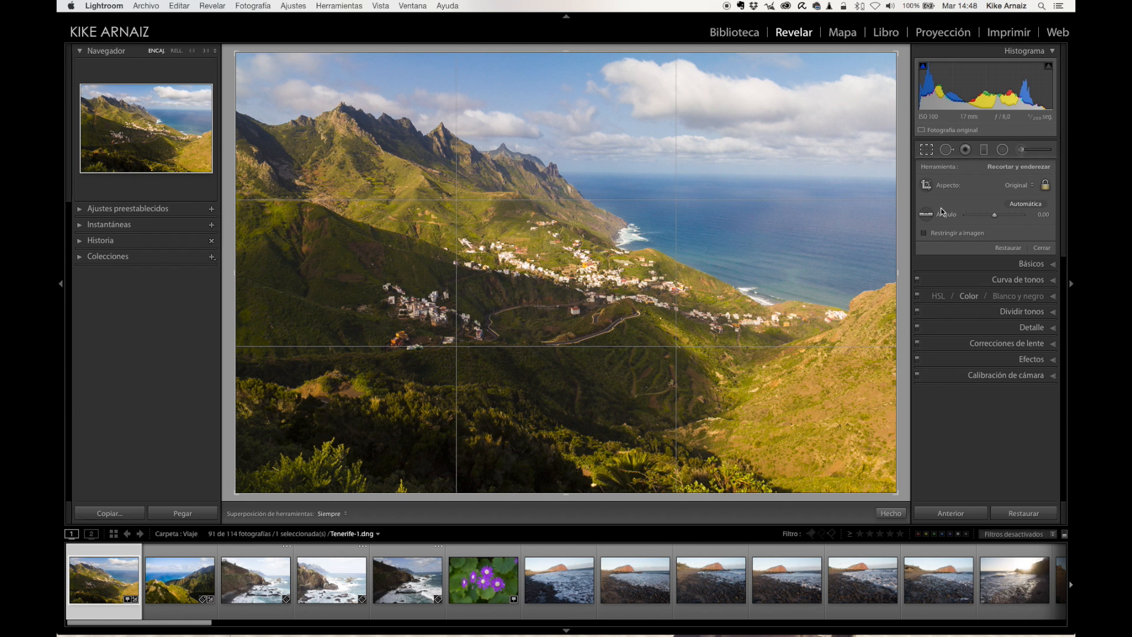
Straighten Tenerife-342.dng to an angle of 5.72 by tracing its sea horizon, and apply the crop.
click(577, 593)
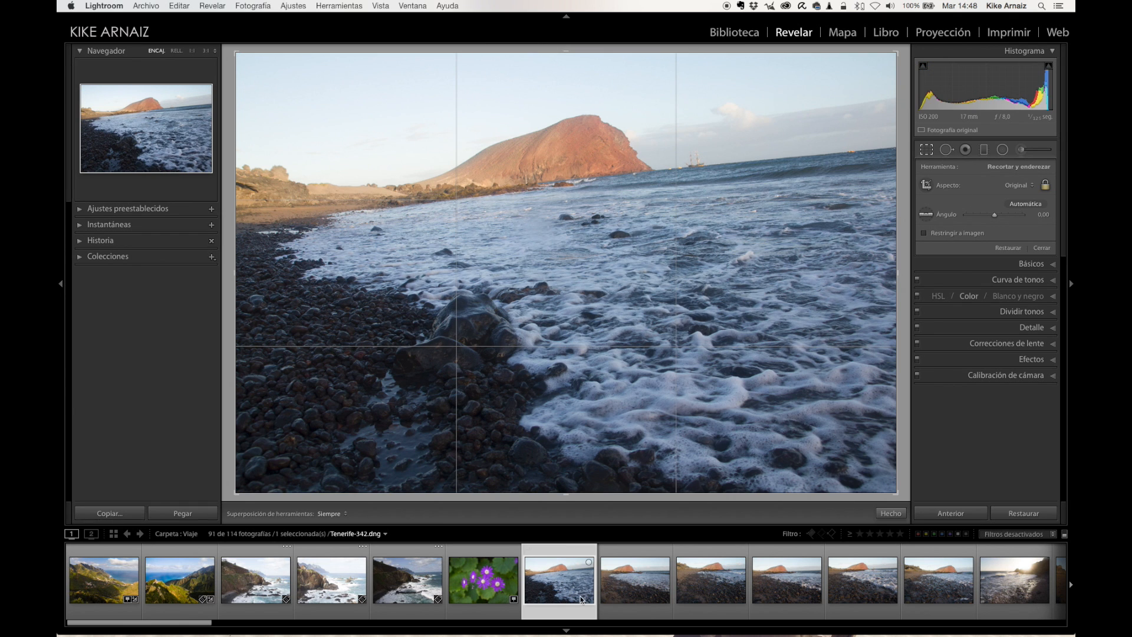
drag(994, 215, 993, 216)
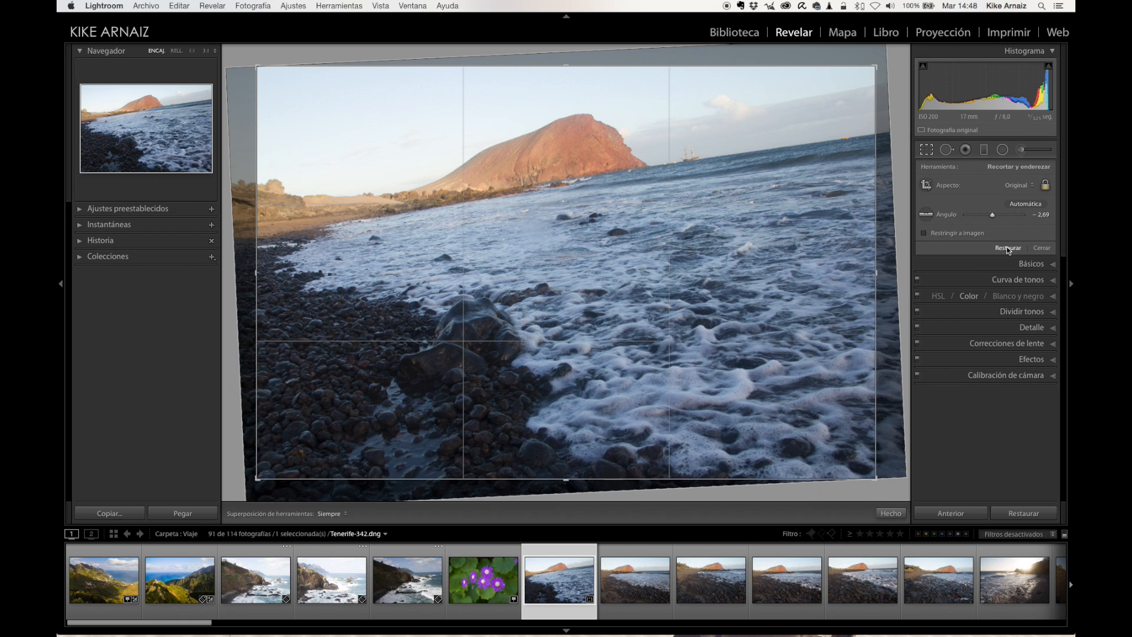
click(1006, 247)
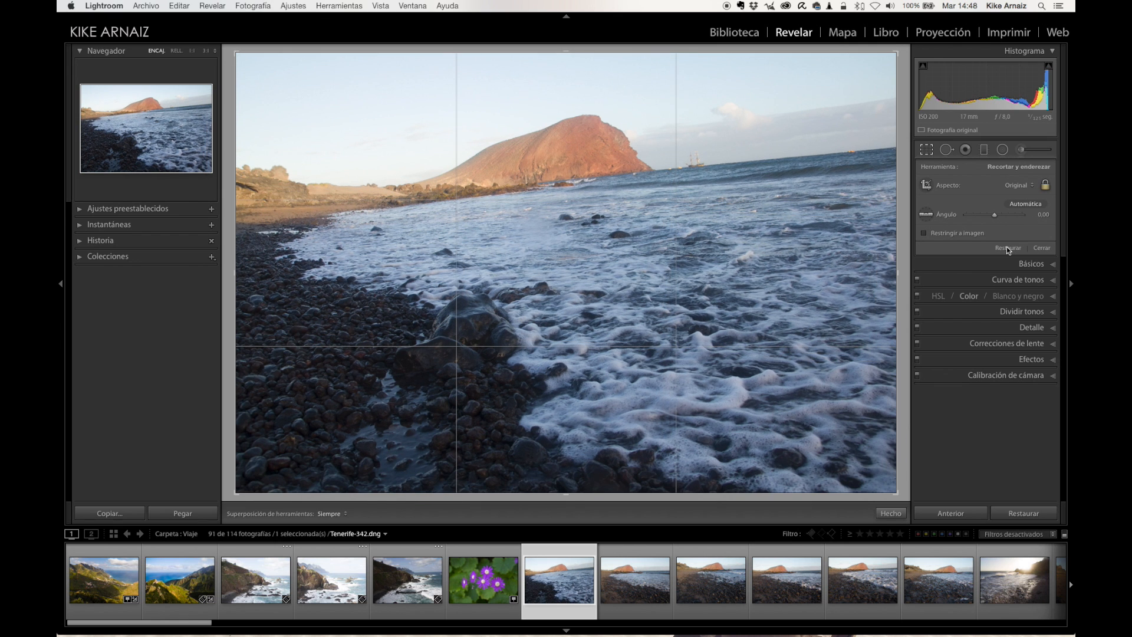
click(926, 215)
drag(588, 177, 898, 145)
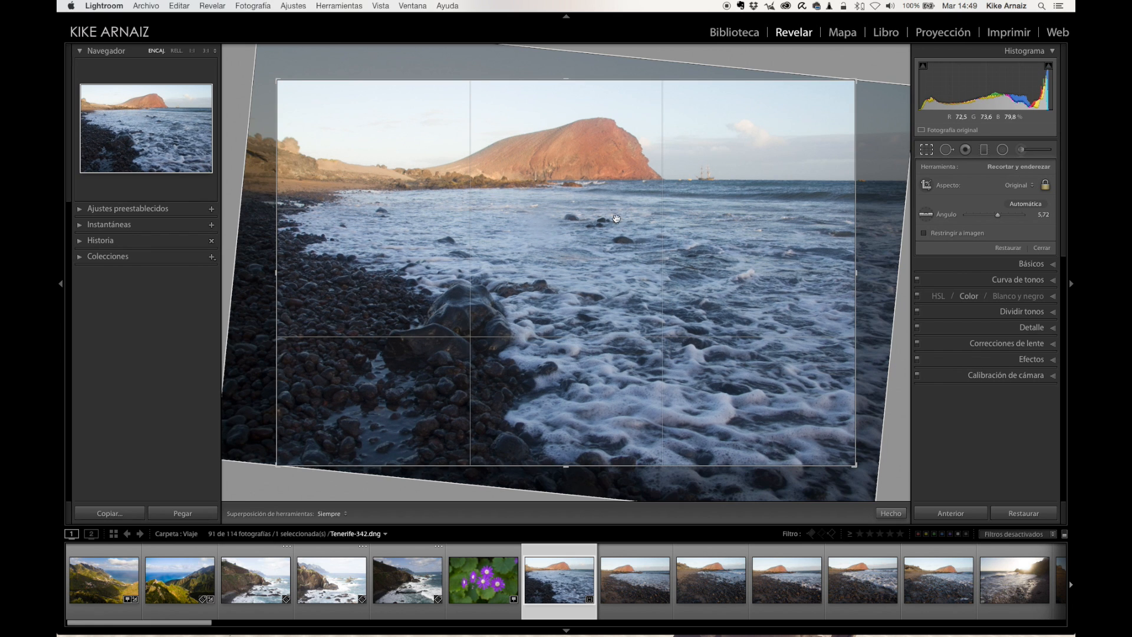
click(891, 514)
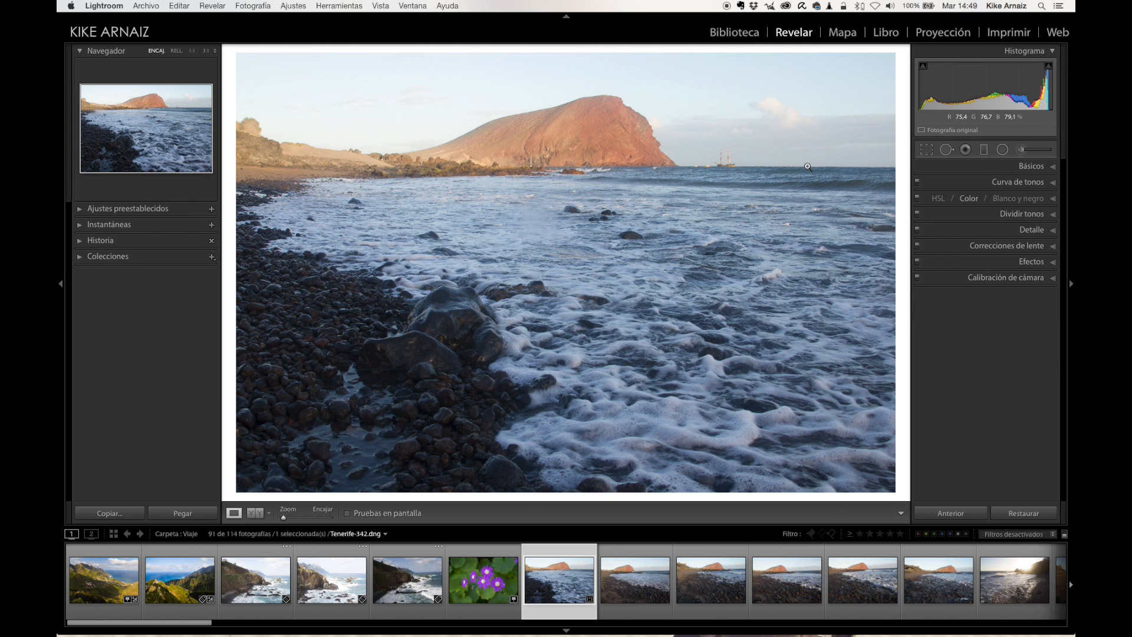
In Tenerife-1.dng, heal the small spot on the hillside beside the road at size 31, sampling from the adjacent vegetation.
click(108, 578)
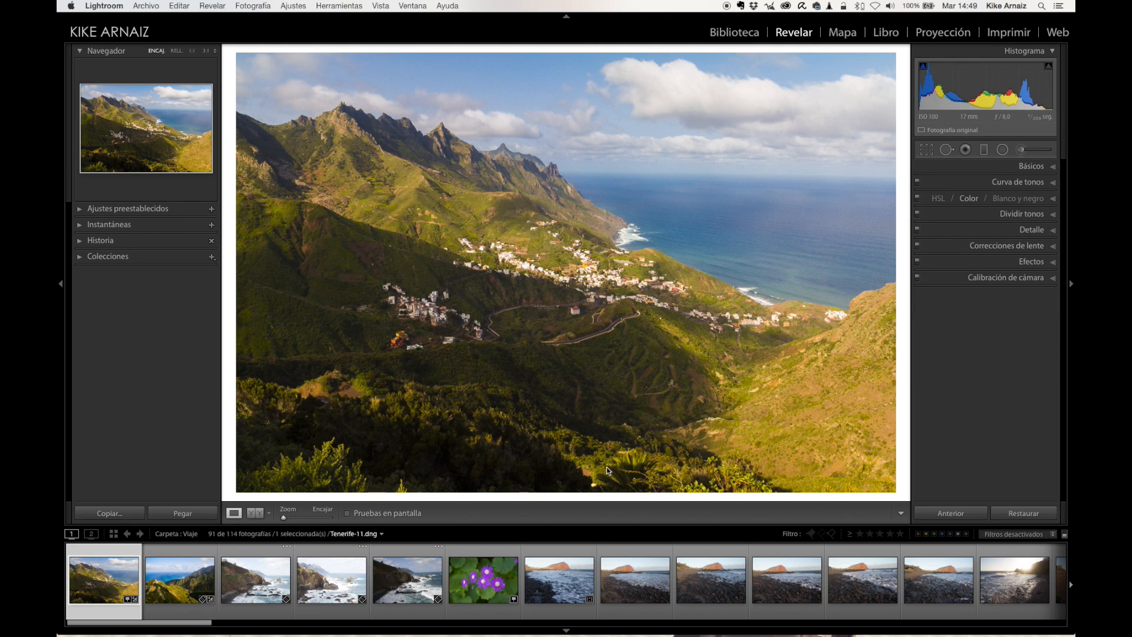
click(946, 150)
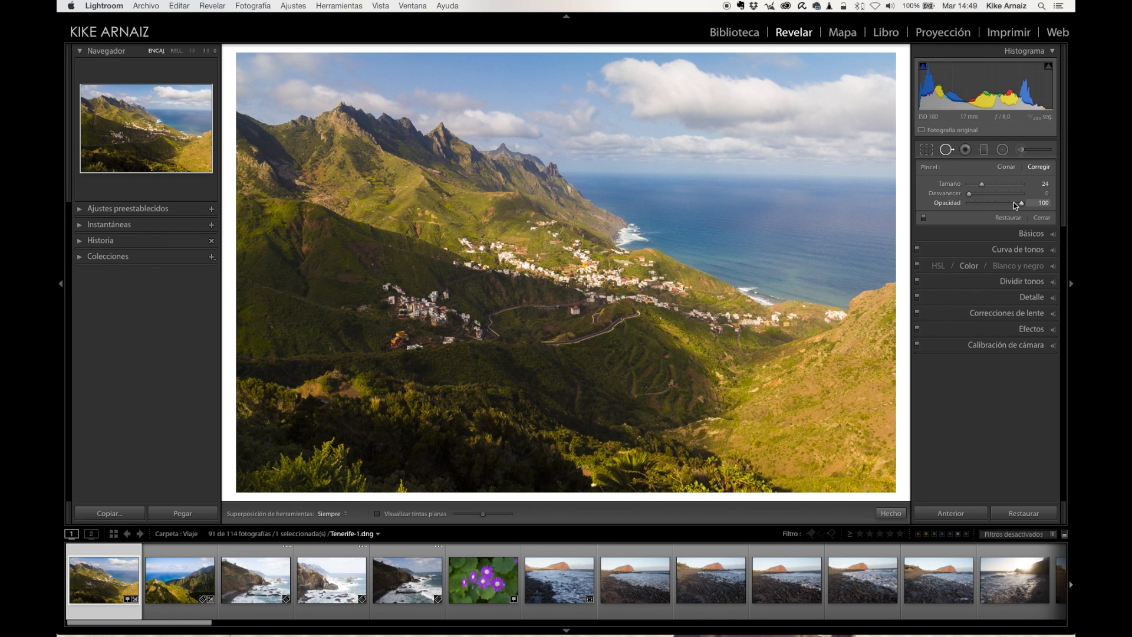
click(661, 321)
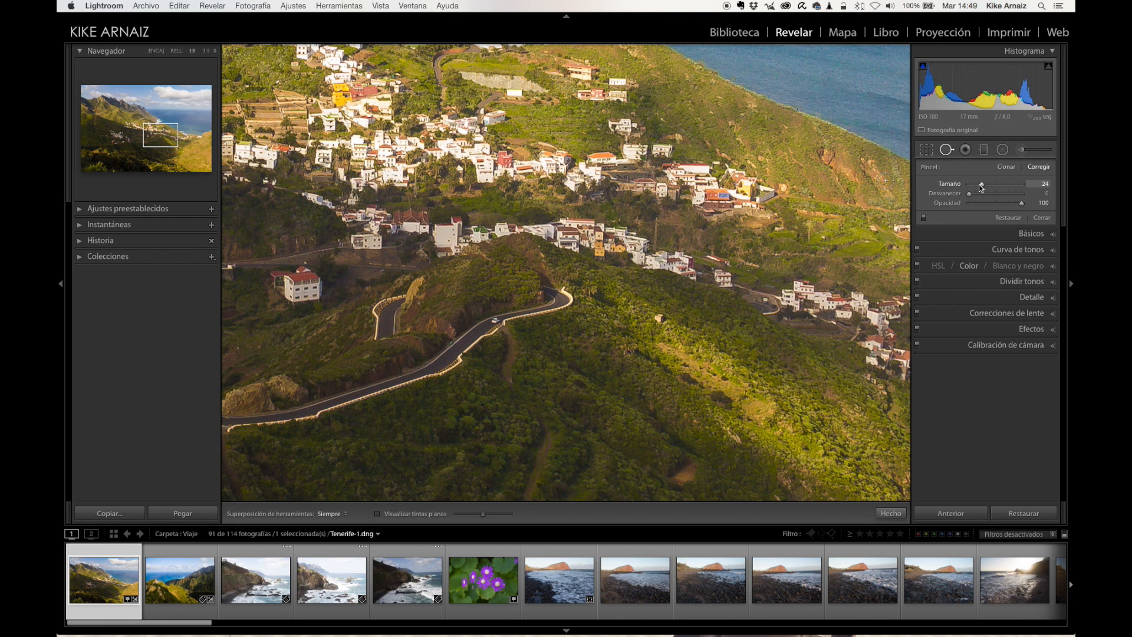
click(660, 317)
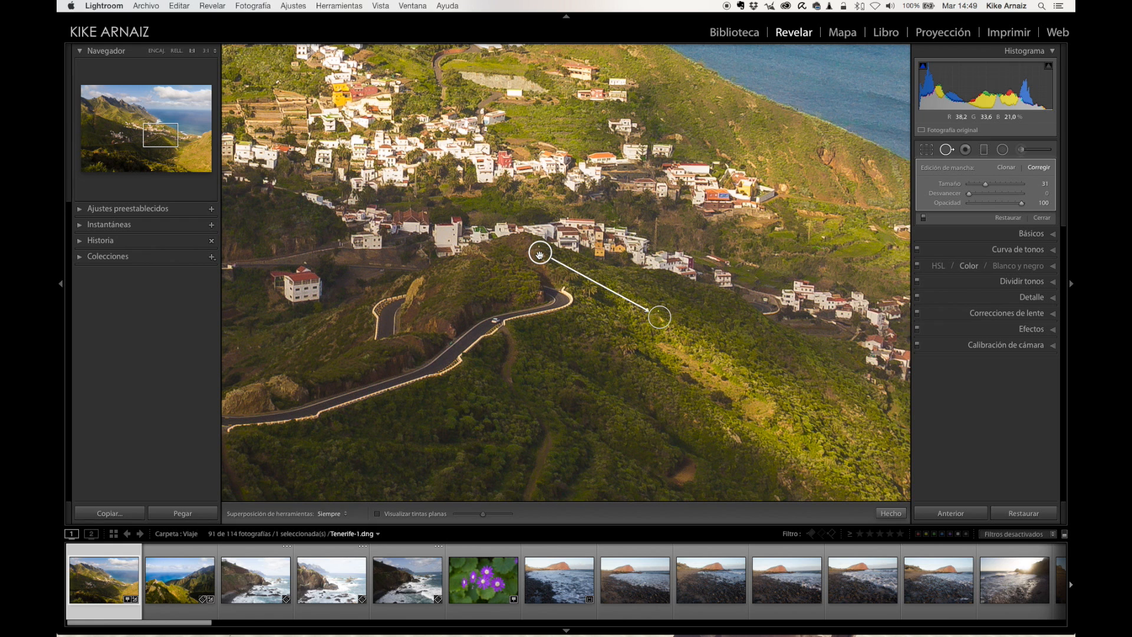
drag(539, 255, 633, 304)
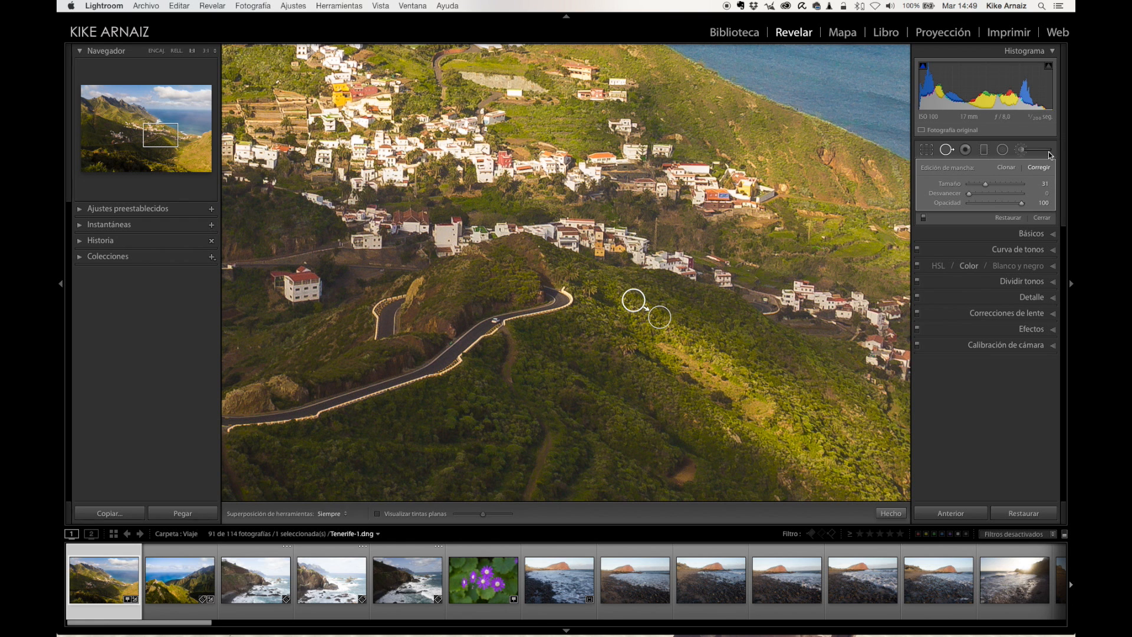
Try the hillside spot in Clone mode with its source over the houses, move the source back to vegetation and restore Heal mode.
click(1009, 169)
drag(633, 301, 634, 244)
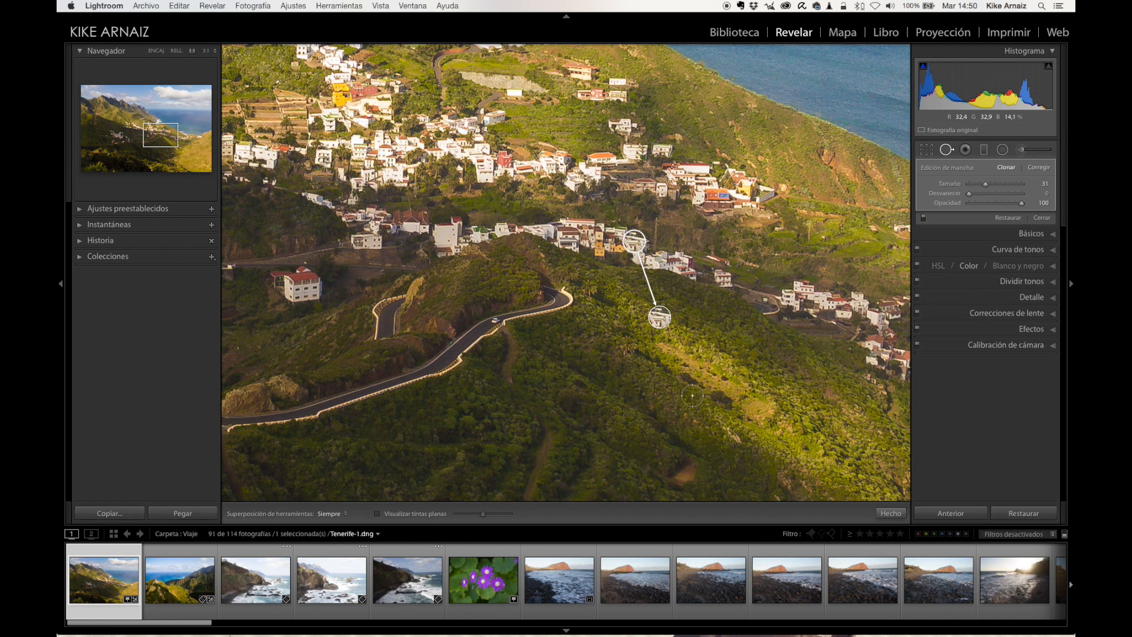
drag(635, 253, 623, 299)
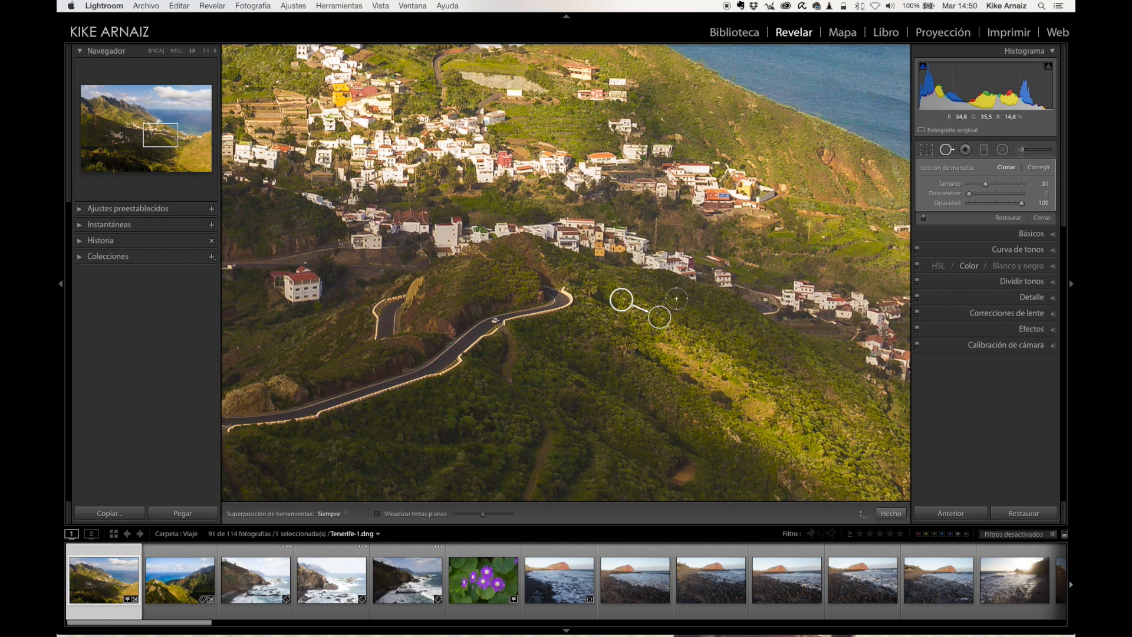
click(1039, 168)
Heal the car on the road with a size 14 spot and slightly shift the hillside spot's sample area.
key(Escape)
click(495, 321)
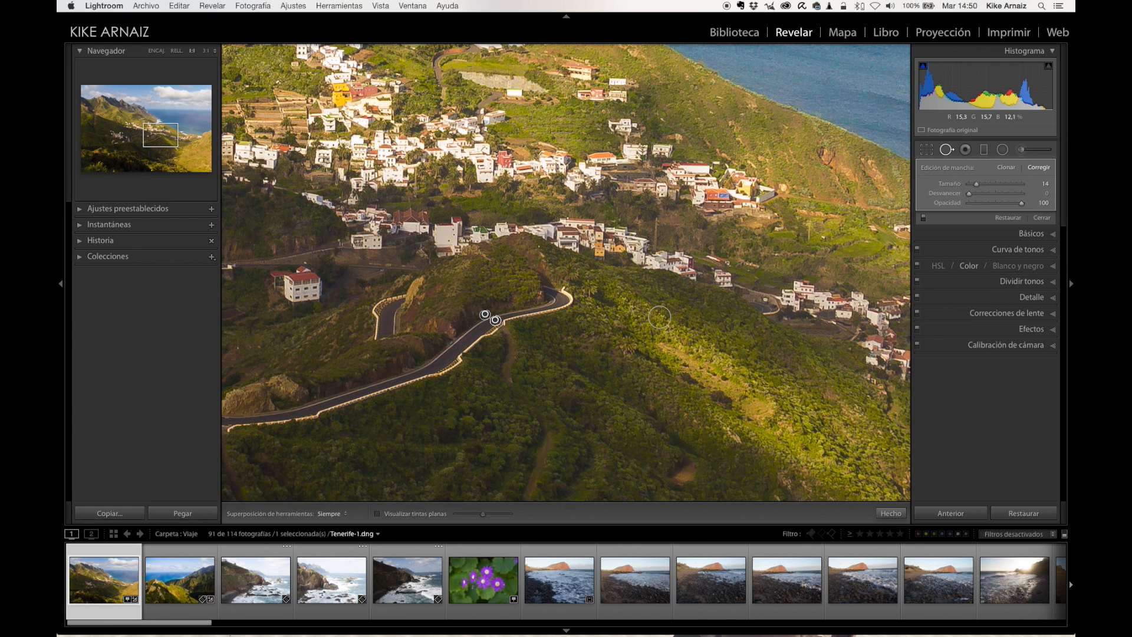
click(659, 317)
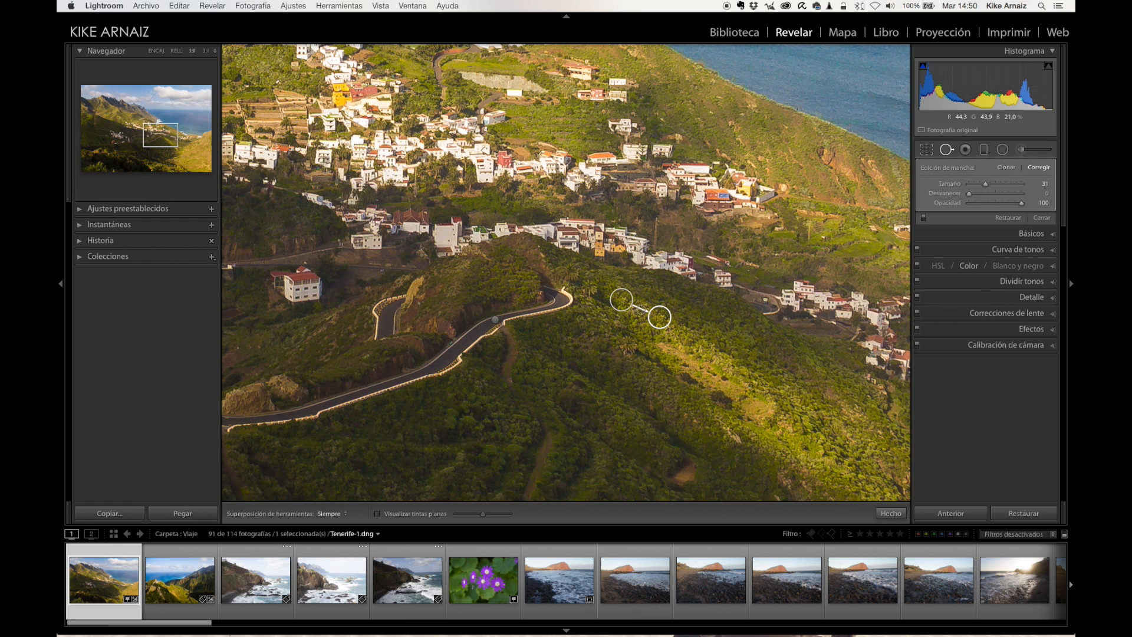
drag(620, 300, 618, 300)
click(496, 319)
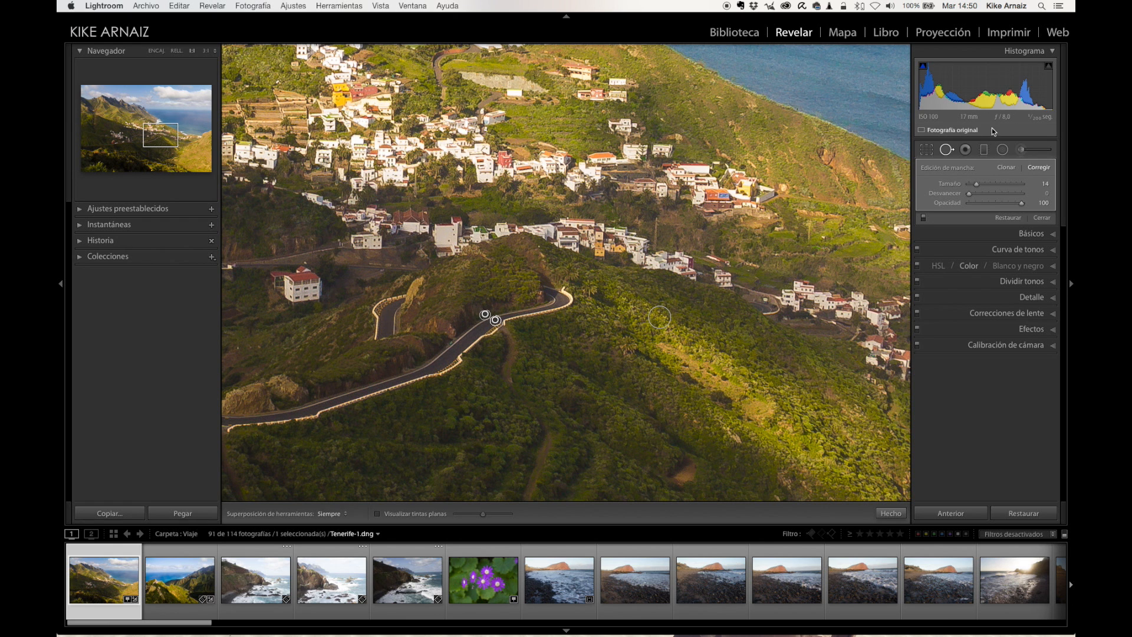
Correct the red pupil of the eye on the right in the close-up eyes photo and adjust its pupil size.
click(965, 150)
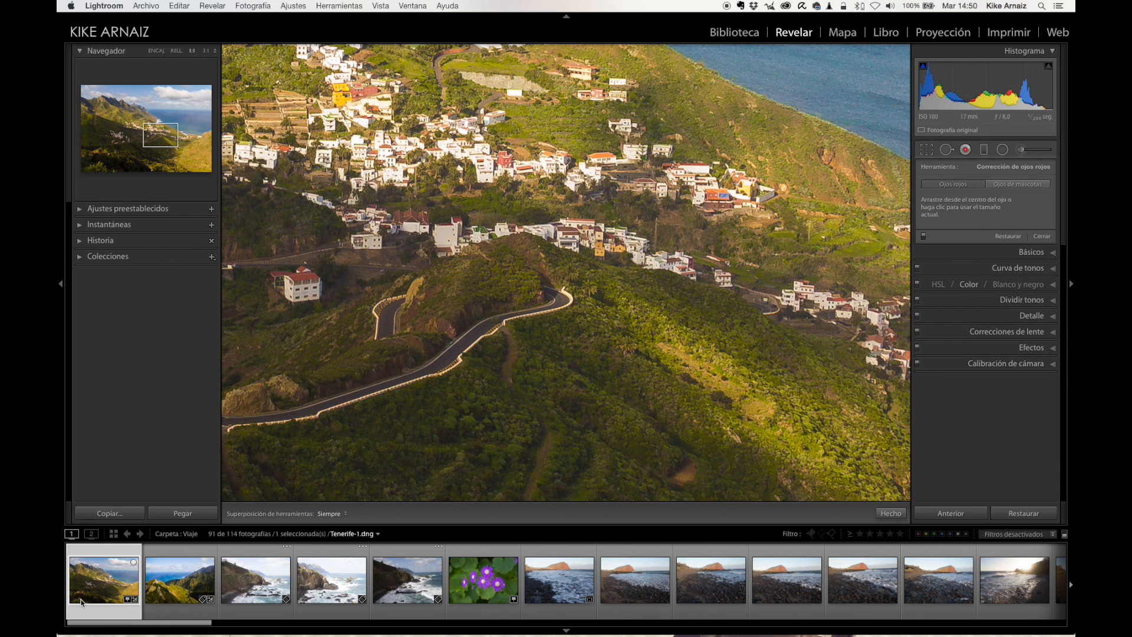
drag(134, 618, 996, 622)
click(1034, 590)
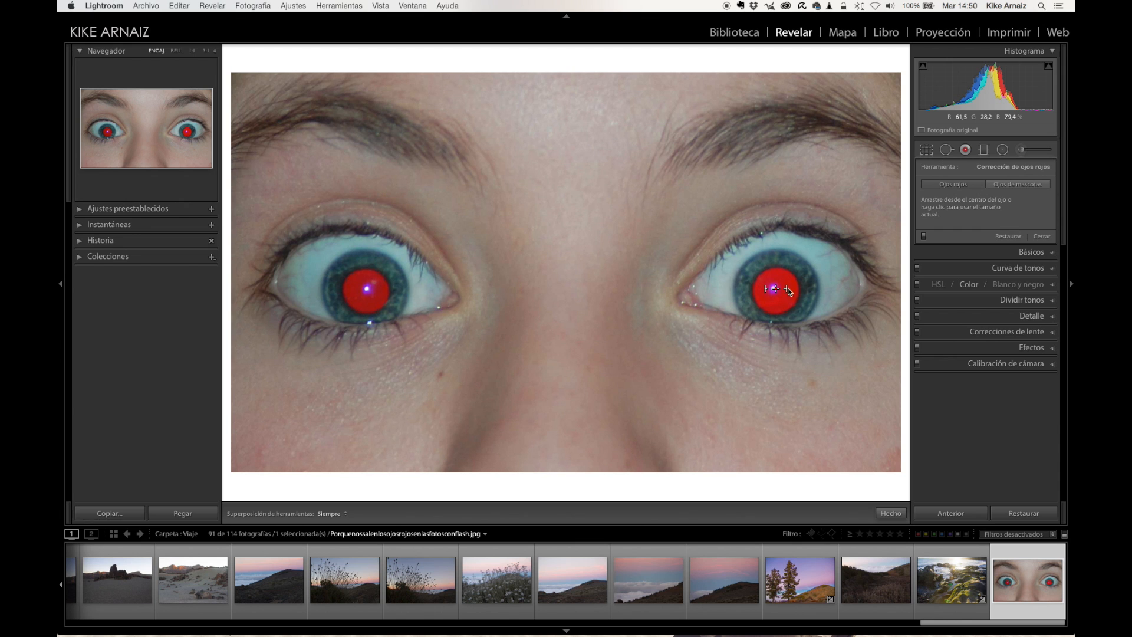
mouse_move(808, 289)
mouse_down()
mouse_move(830, 296)
mouse_move(847, 328)
mouse_move(842, 349)
mouse_move(837, 341)
mouse_up()
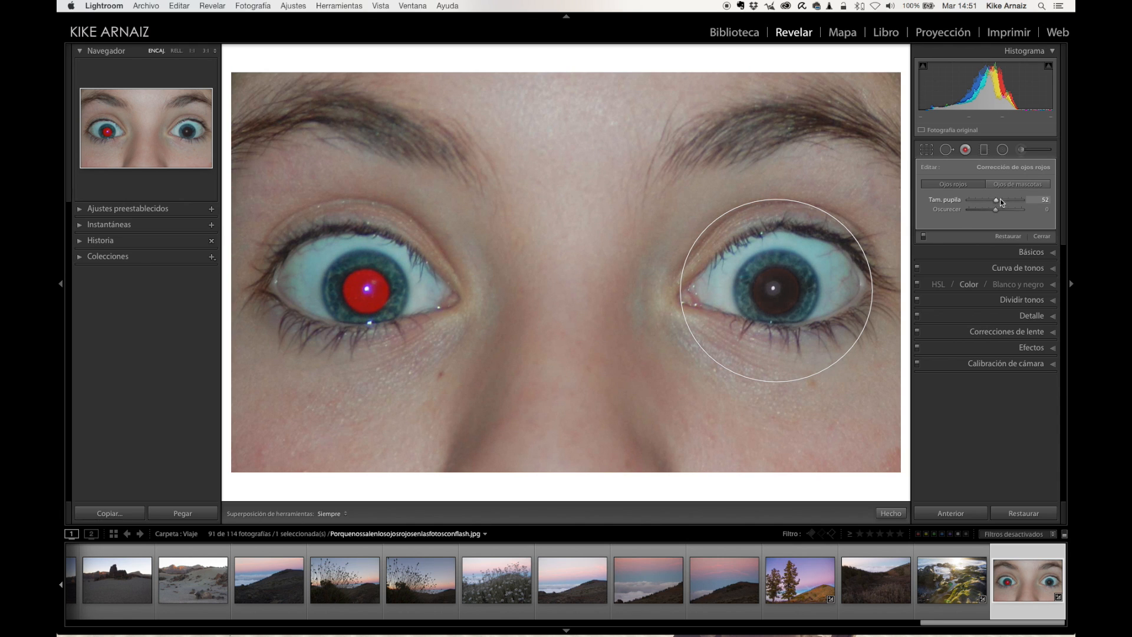
mouse_move(1004, 202)
mouse_down()
mouse_move(985, 203)
mouse_move(997, 214)
mouse_up()
Return to the valley photo Tenerife-1.dng and activate the Graduated Filter.
scroll(980, 600, up, 3)
scroll(980, 600, up, 10)
click(104, 580)
click(984, 150)
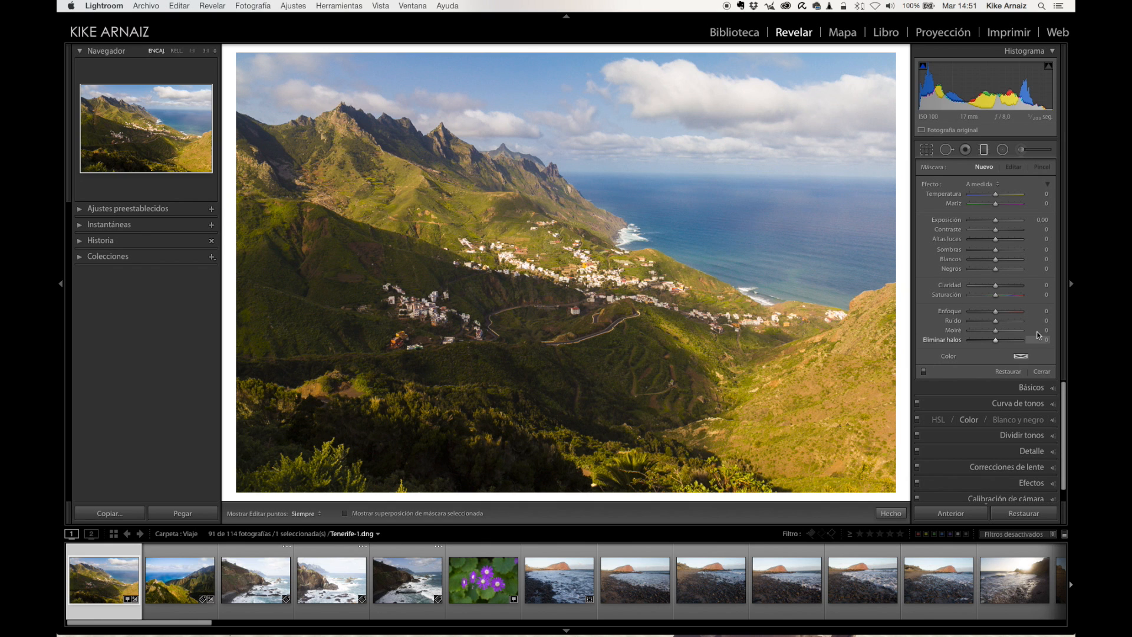
click(1054, 390)
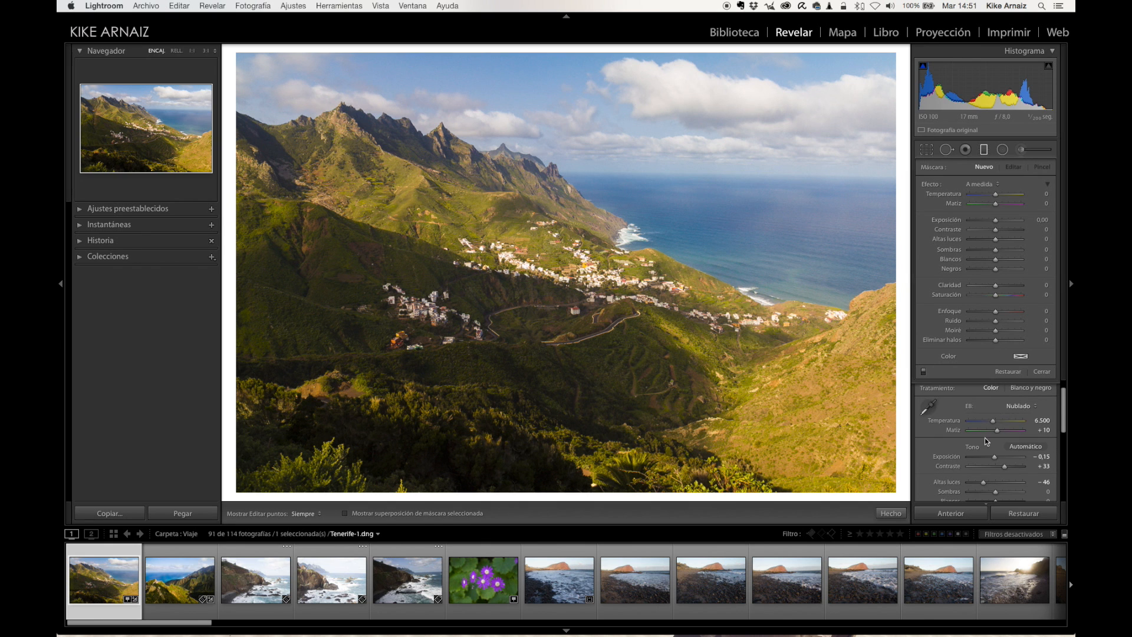
scroll(973, 447, down, 2)
scroll(995, 470, up, 4)
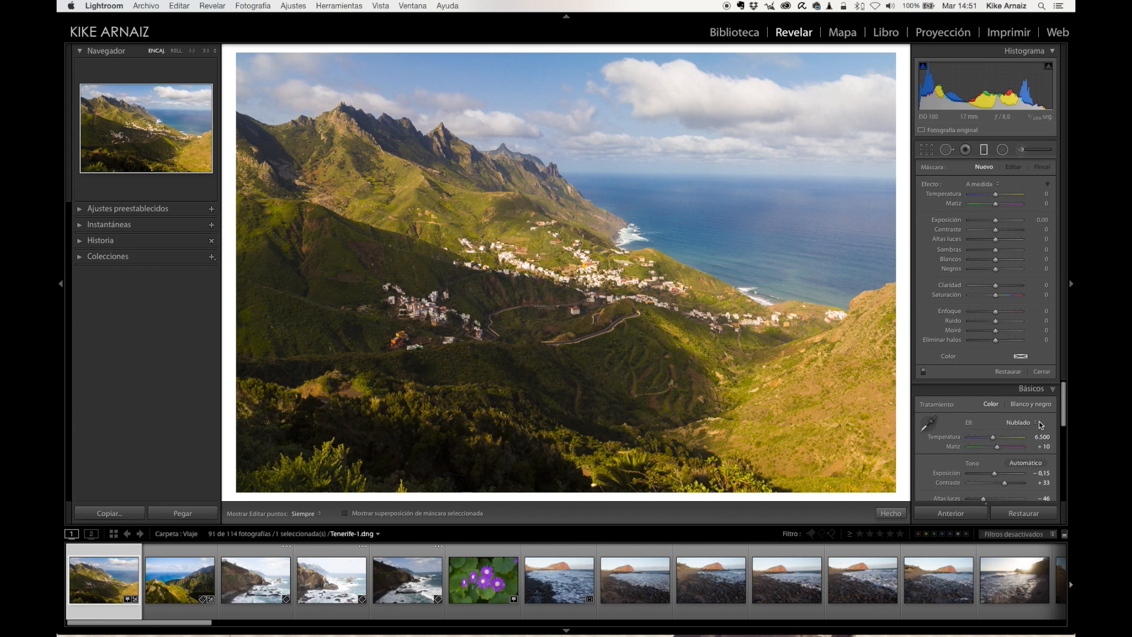
click(1054, 392)
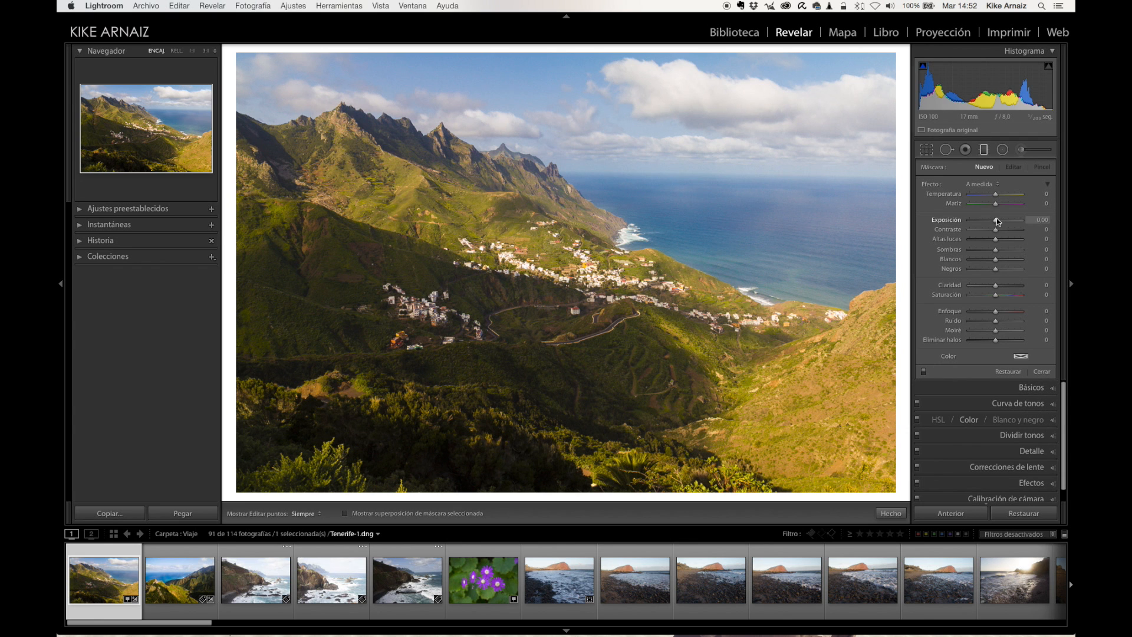
Draw a graduated filter from the top edge down over the sky at exposure −1.08, and change its exposure to 1.11.
mouse_move(997, 223)
mouse_down()
mouse_move(1017, 223)
mouse_move(973, 223)
mouse_move(997, 227)
mouse_up()
drag(997, 227, 990, 226)
drag(553, 50, 550, 249)
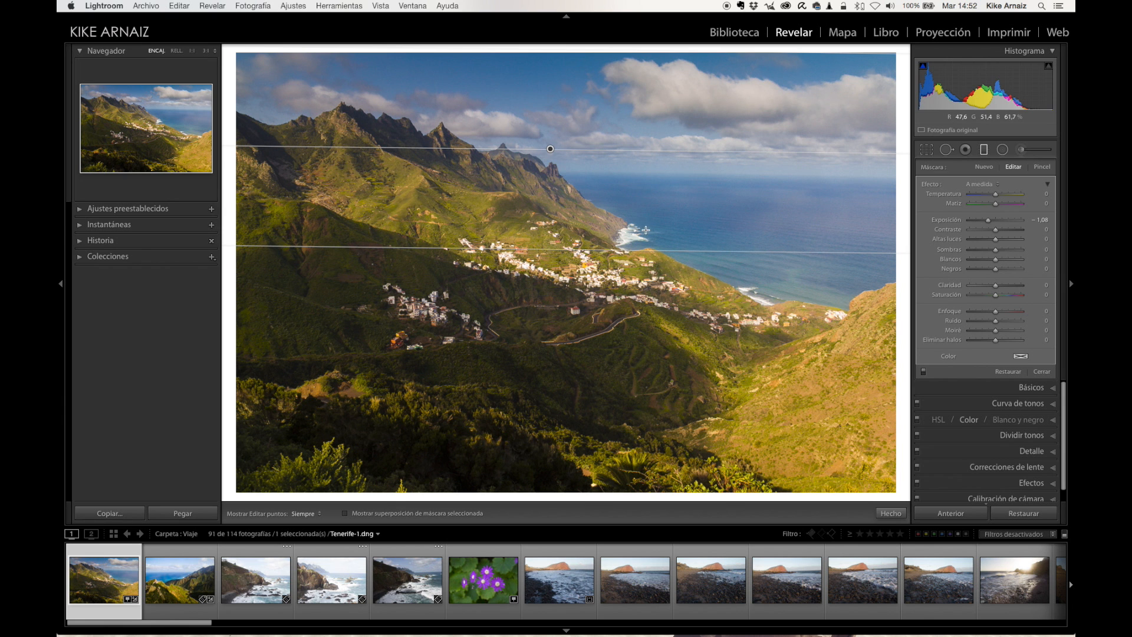
drag(988, 220, 1002, 221)
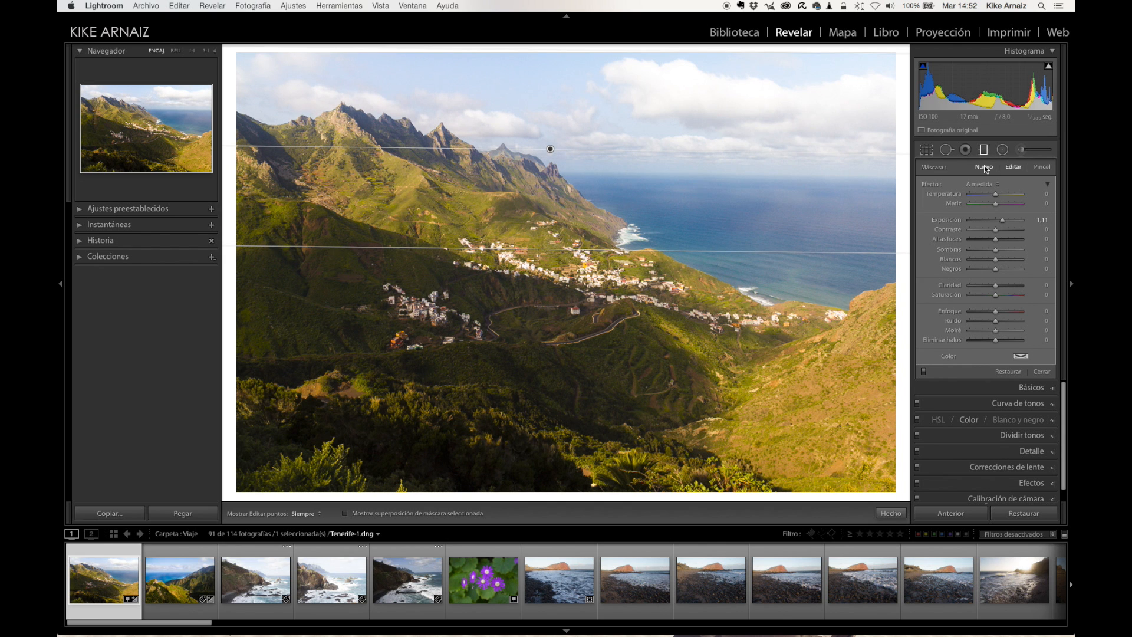
Add a second graduated filter from the bottom edge upward at exposure −1.08, and reset all graduated filters.
click(985, 169)
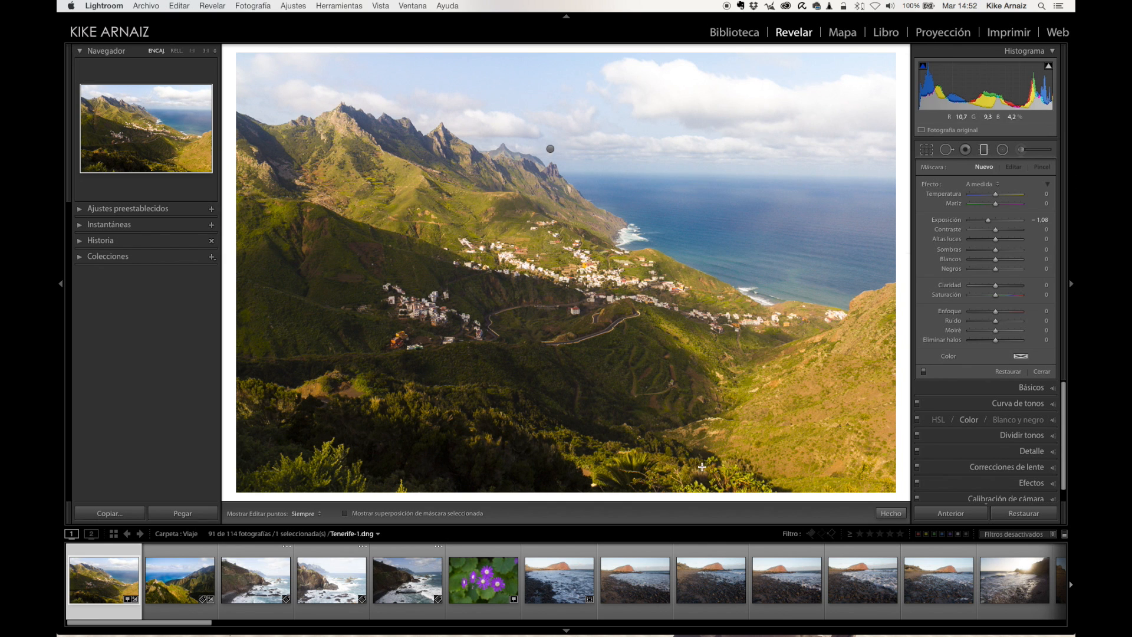
drag(569, 489, 573, 286)
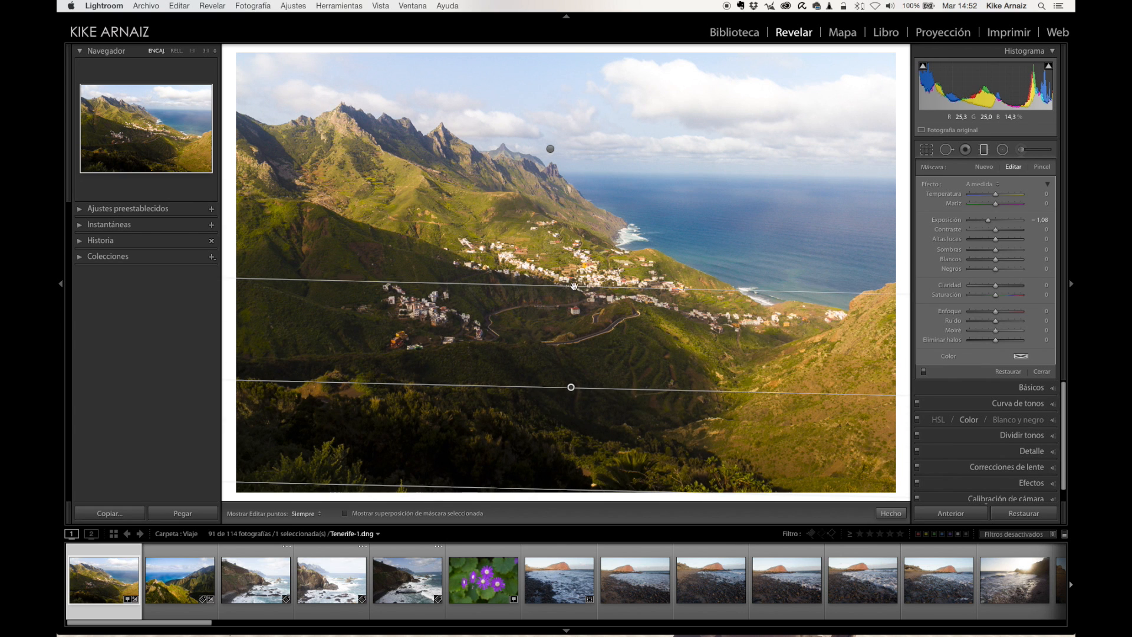
click(1009, 373)
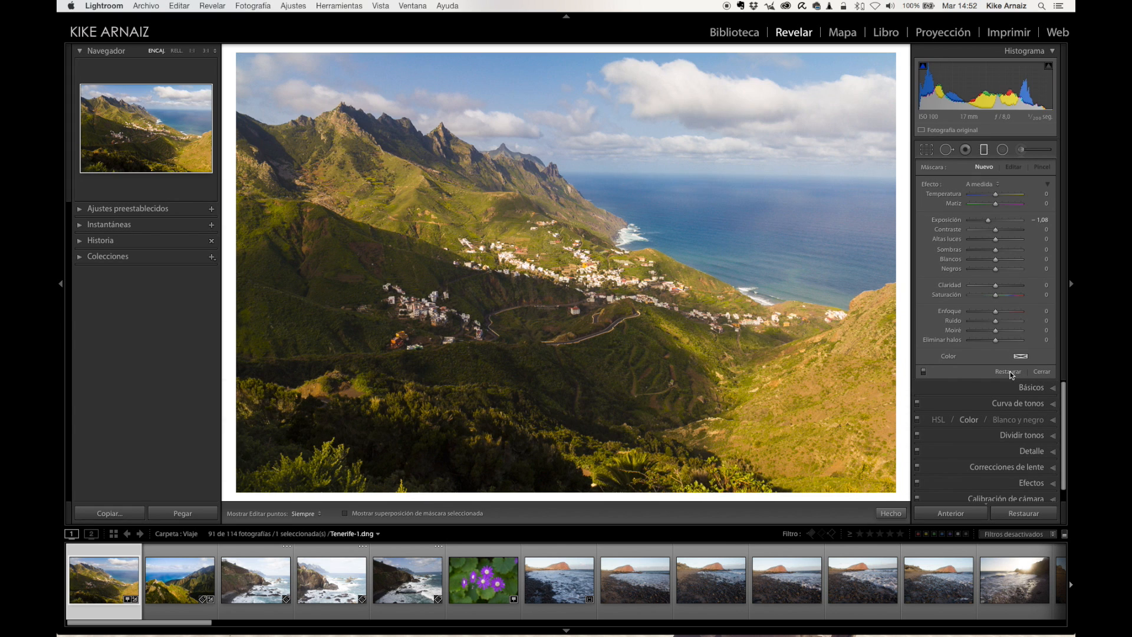
Draw a large radial filter centred on the village at exposure −1.08, and lower its exposure to −1.91.
click(1003, 150)
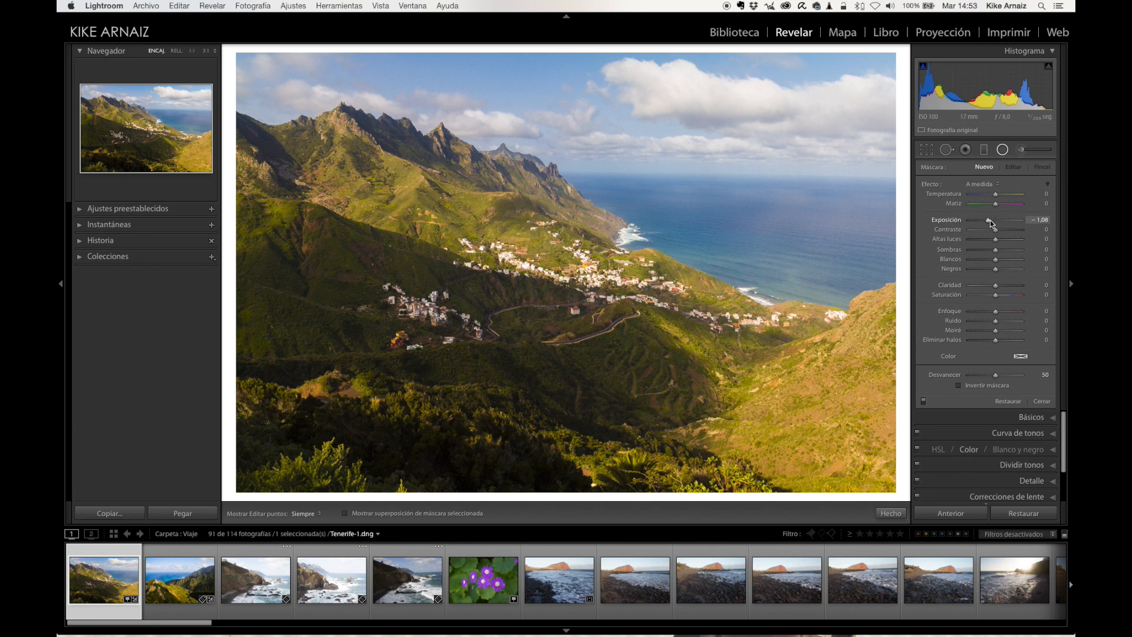
drag(568, 272, 794, 460)
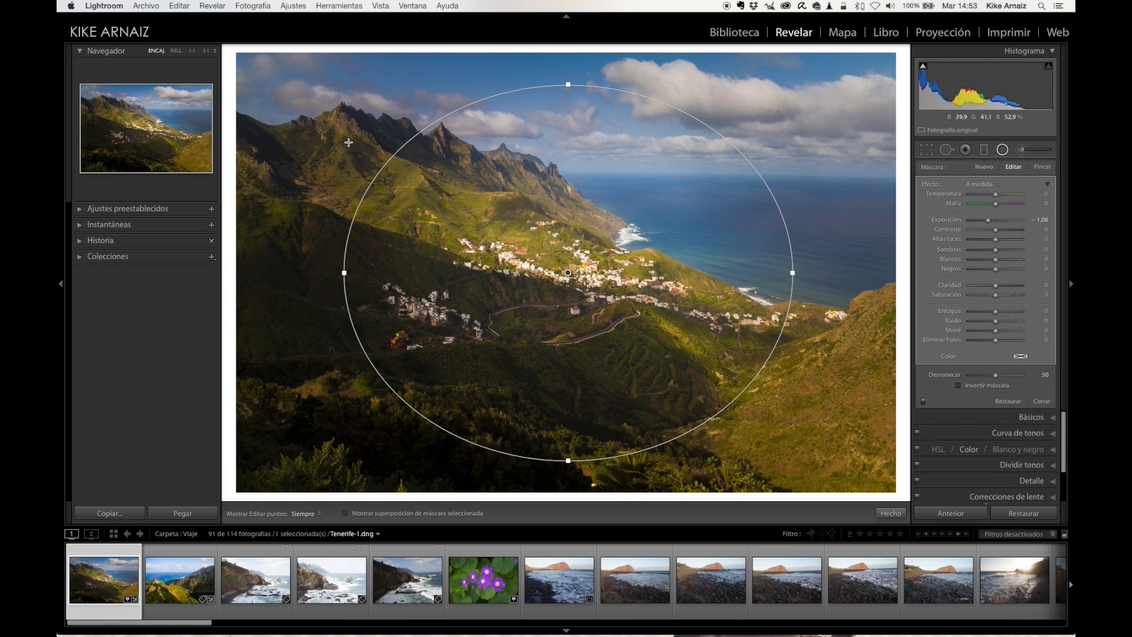
drag(988, 220, 984, 223)
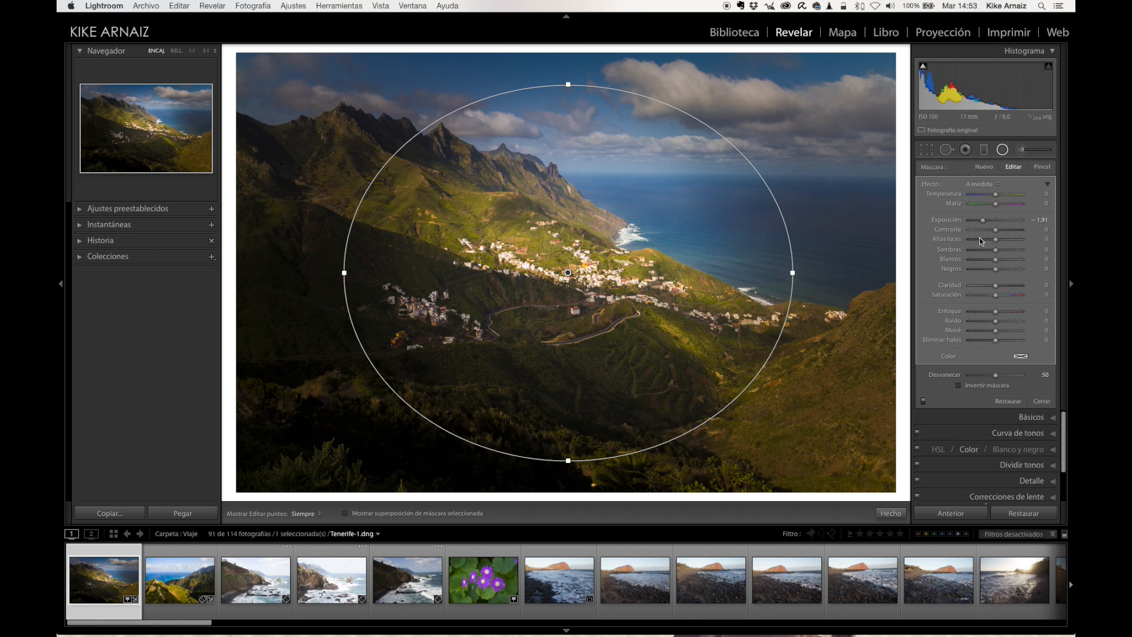
Try an inverted mask and a feather of 13 on the radial filter, and reset all radial filters.
click(959, 385)
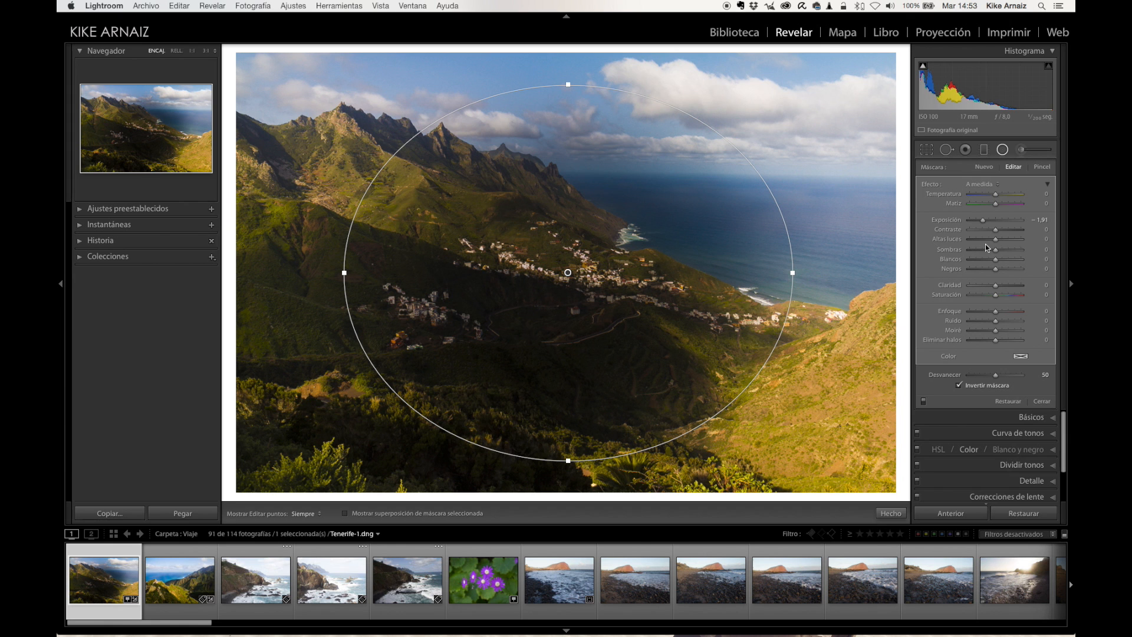
click(958, 386)
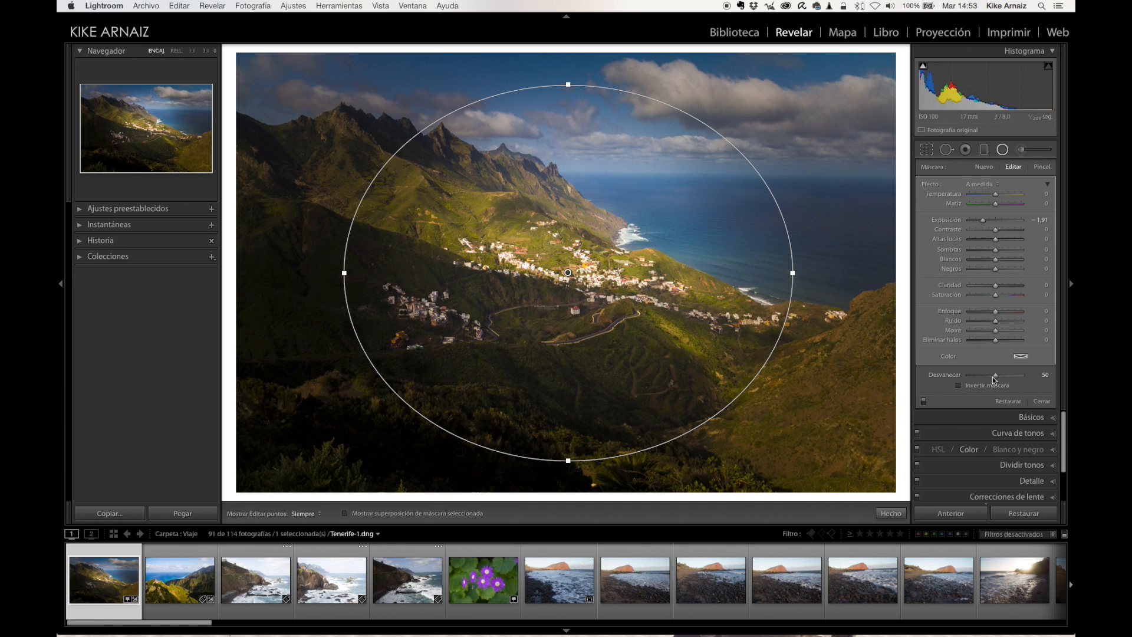
drag(1006, 378, 977, 378)
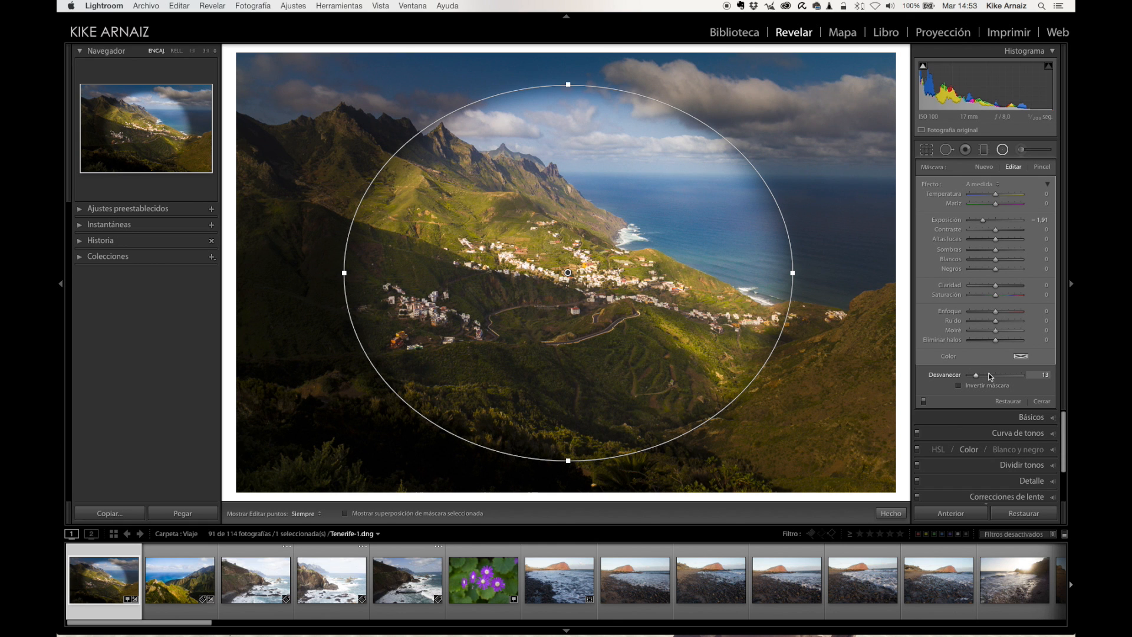
click(1004, 403)
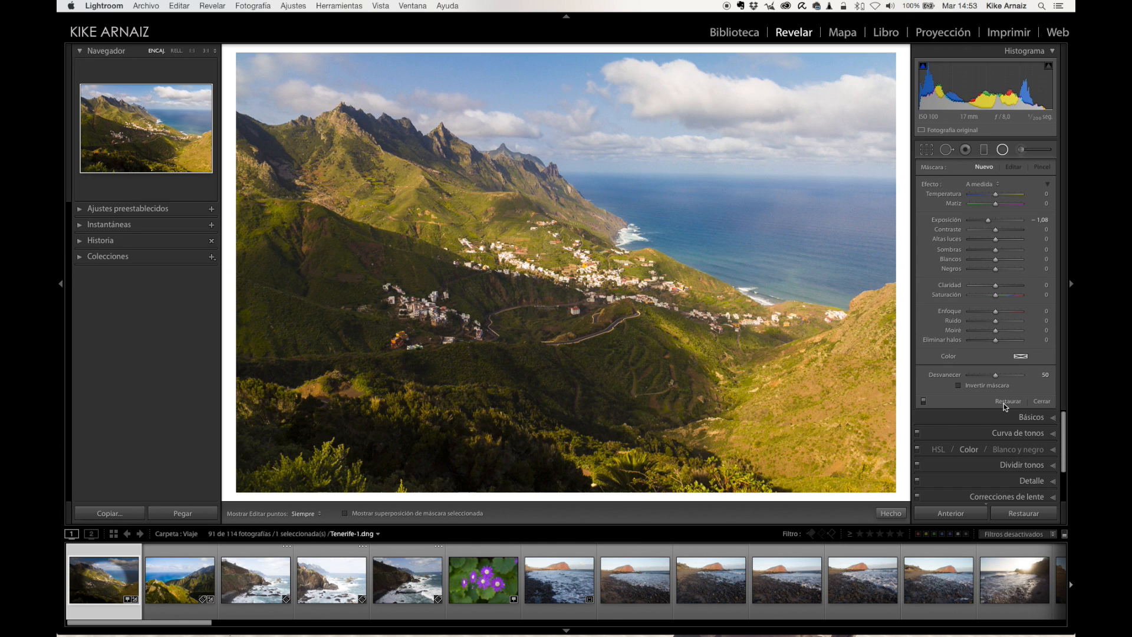
Activate the Adjustment Brush, set its size to 27.9, and paint saturation 76 over the sea with Auto Mask on.
click(1032, 153)
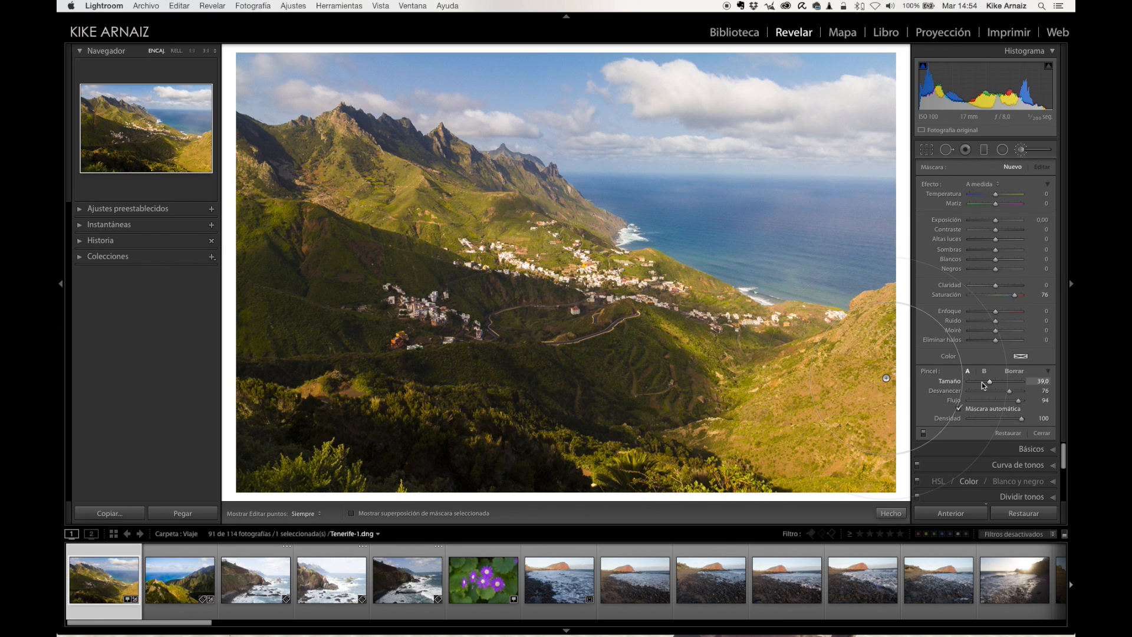
drag(987, 385, 982, 383)
key(h)
mouse_move(822, 259)
mouse_down()
mouse_move(784, 250)
mouse_move(867, 207)
mouse_move(660, 212)
mouse_move(622, 199)
mouse_move(642, 225)
mouse_move(833, 272)
mouse_move(835, 254)
mouse_move(825, 258)
mouse_up()
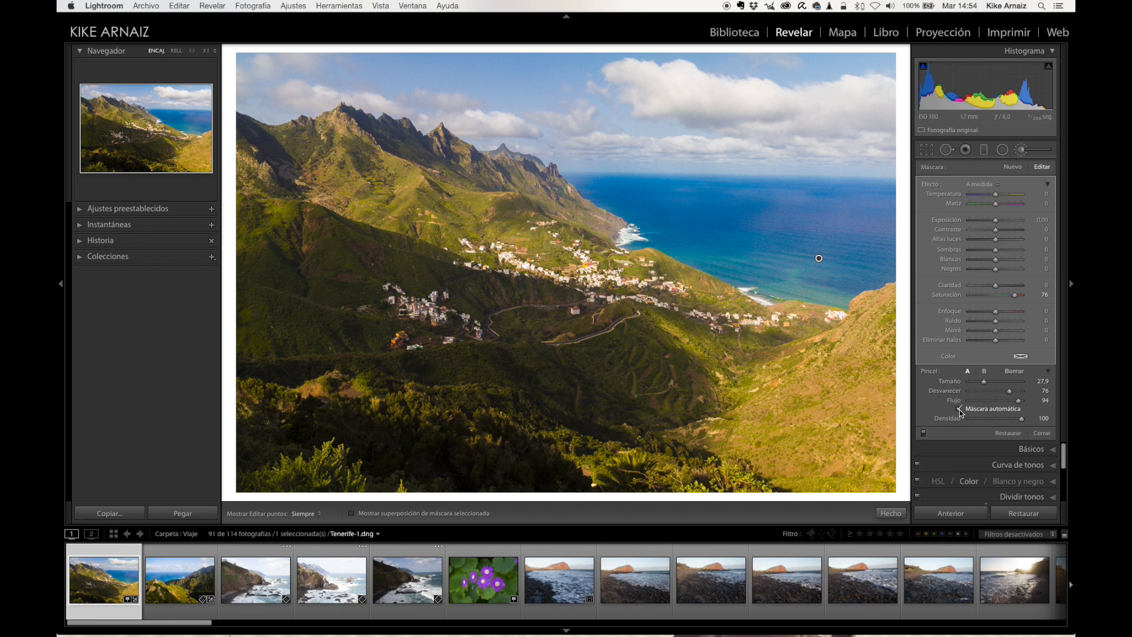
Try brushing along the coastline beside the village with Auto Mask off, and undo it.
key(h)
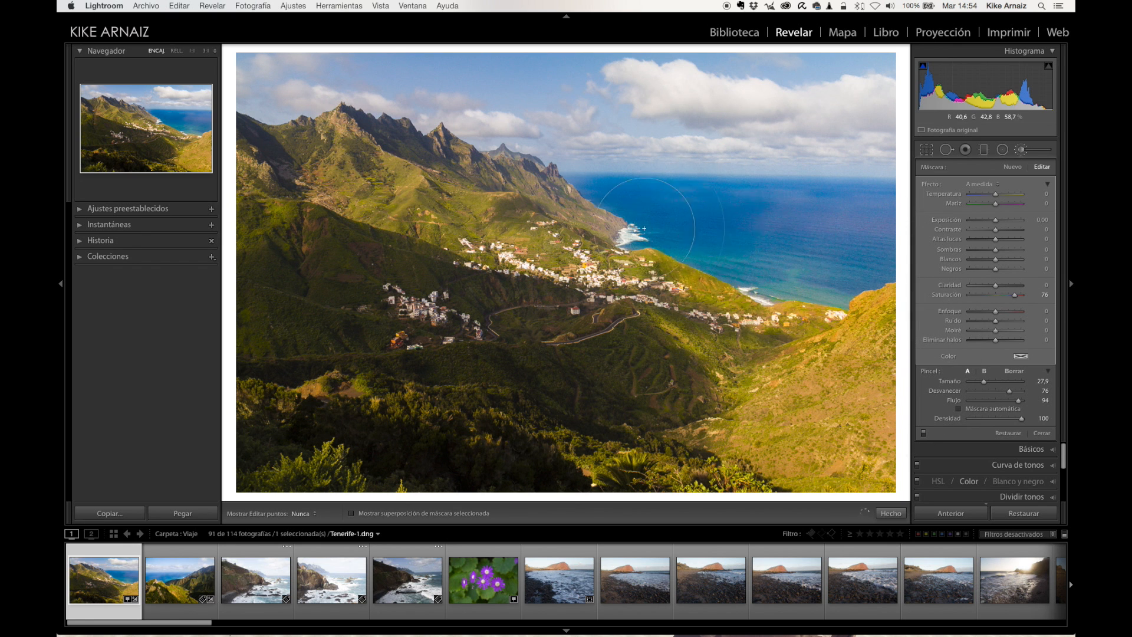
key(h)
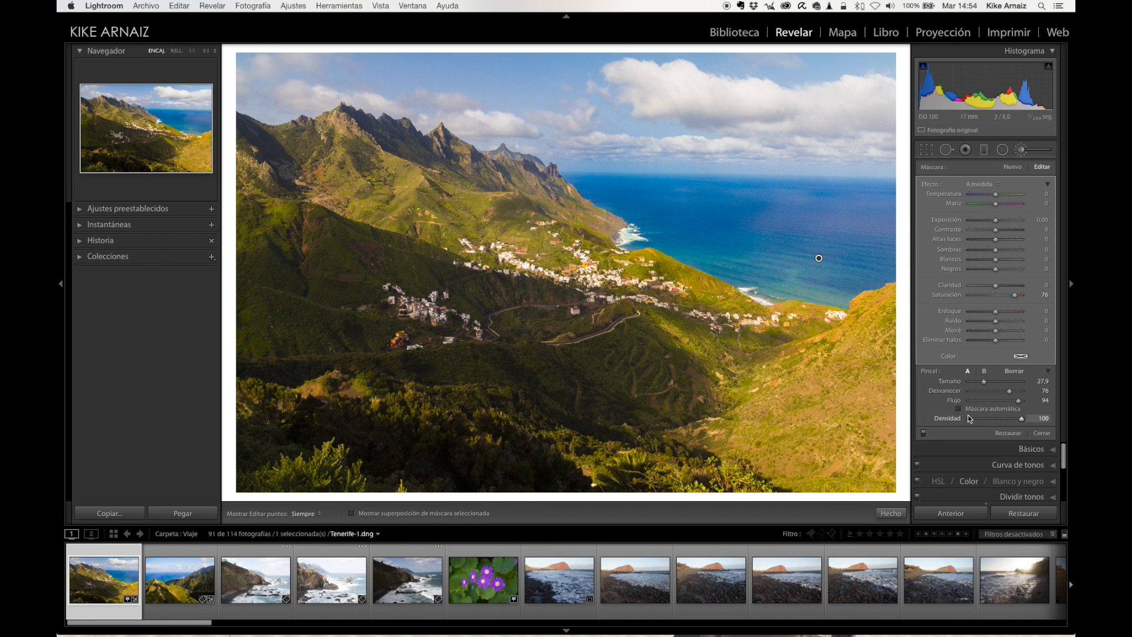
key(super+z)
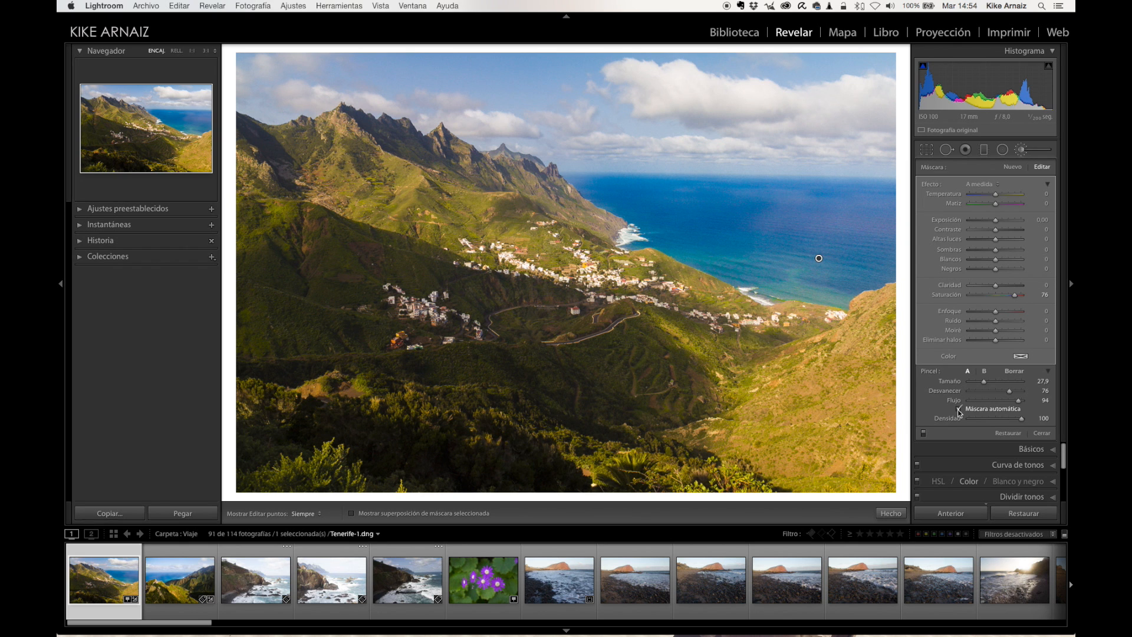
Erase the brushed saturation from the lower part of the sea along the coast, using a soft eraser of size 20 and feather 100.
drag(1010, 391, 985, 391)
click(983, 372)
click(1015, 372)
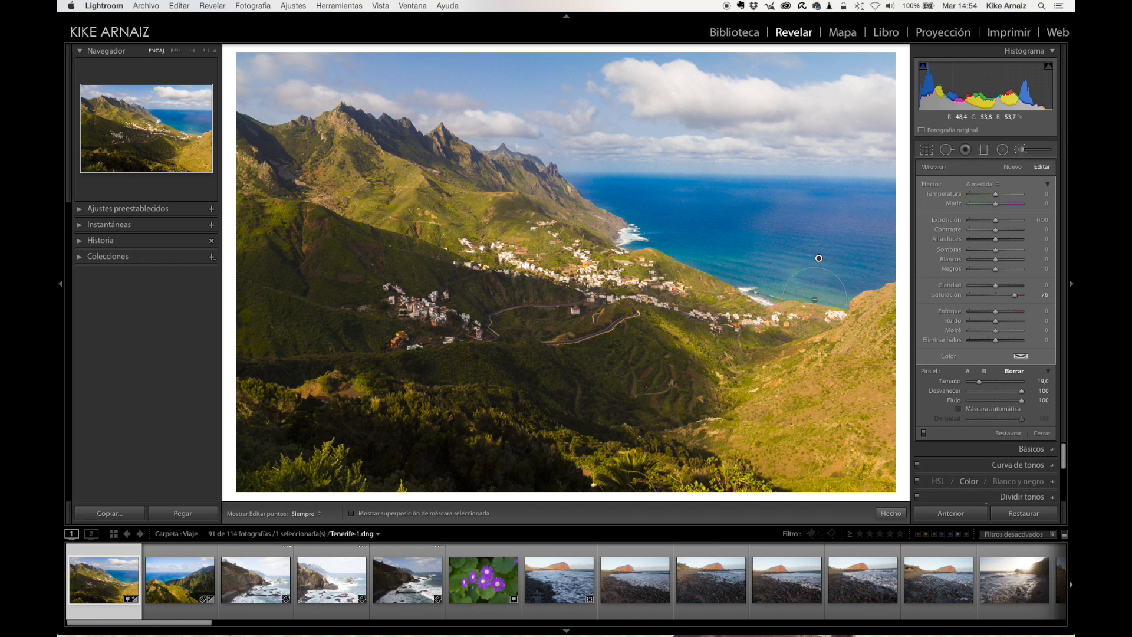
key(h)
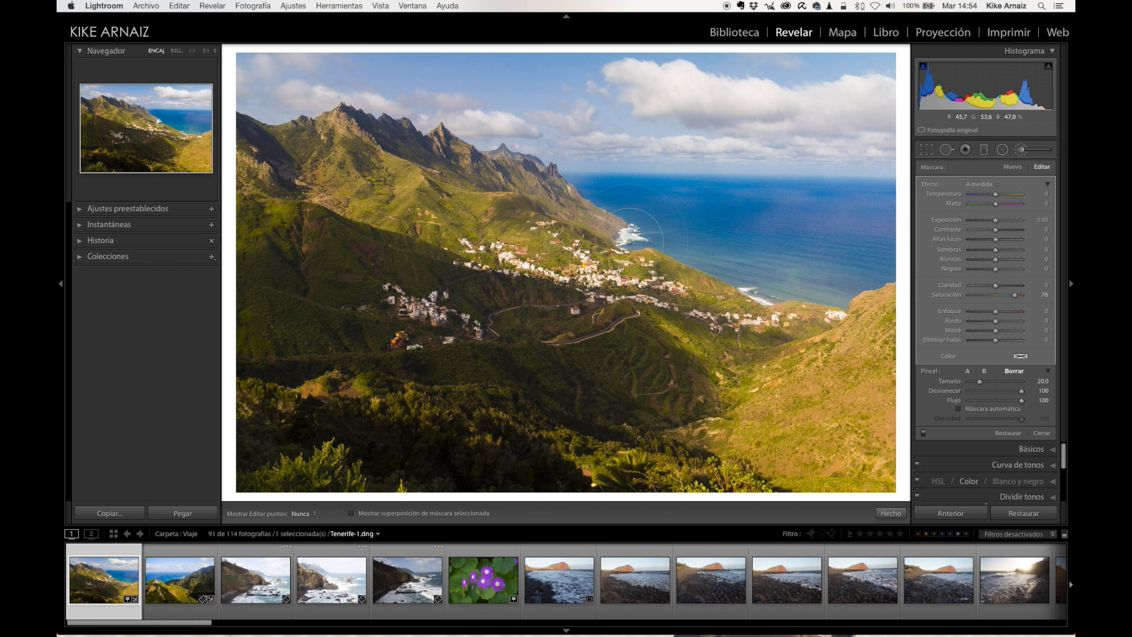
key(bracketleft)
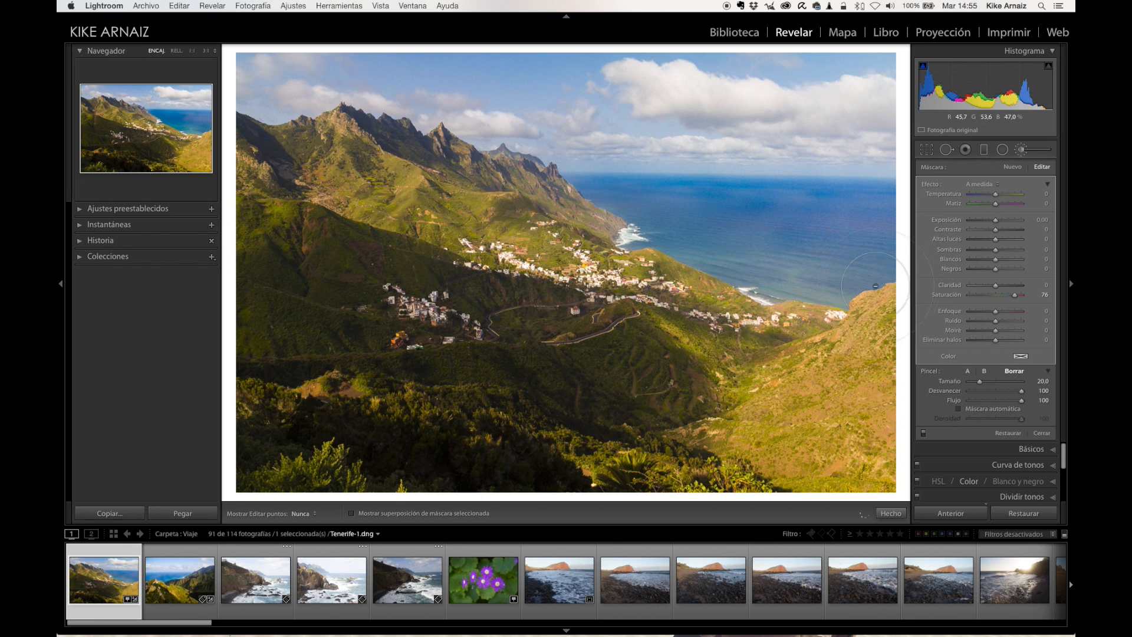
key(h)
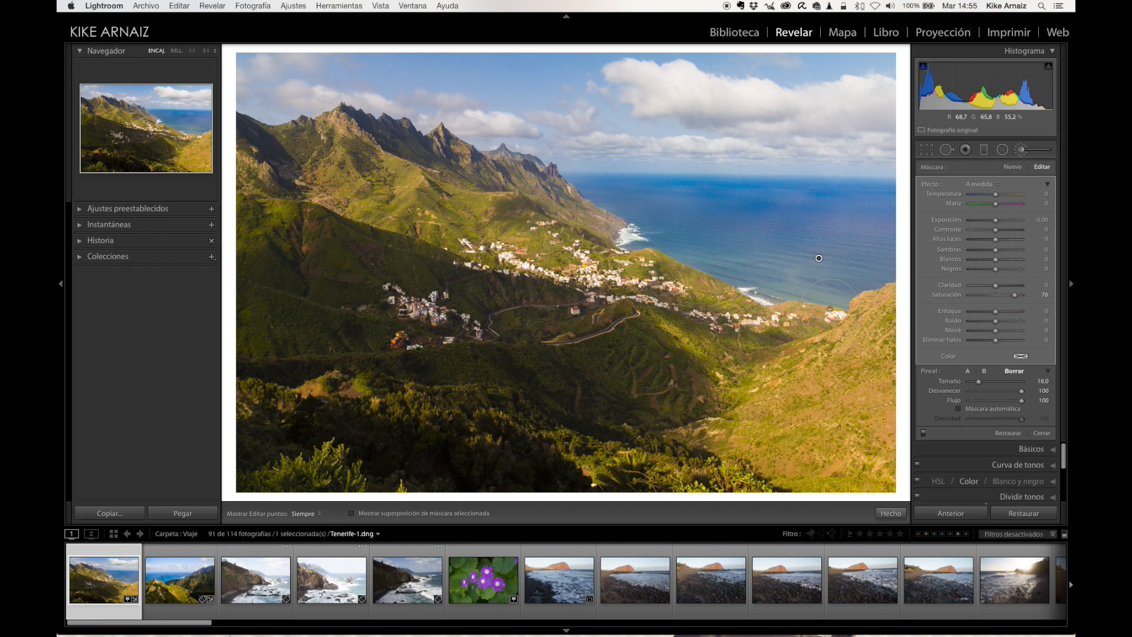
Paint a new brush mask over the shaded valley and foreground plants with size 31, feather 100, shadows 62, clarity 24 and saturation 22.
click(1013, 167)
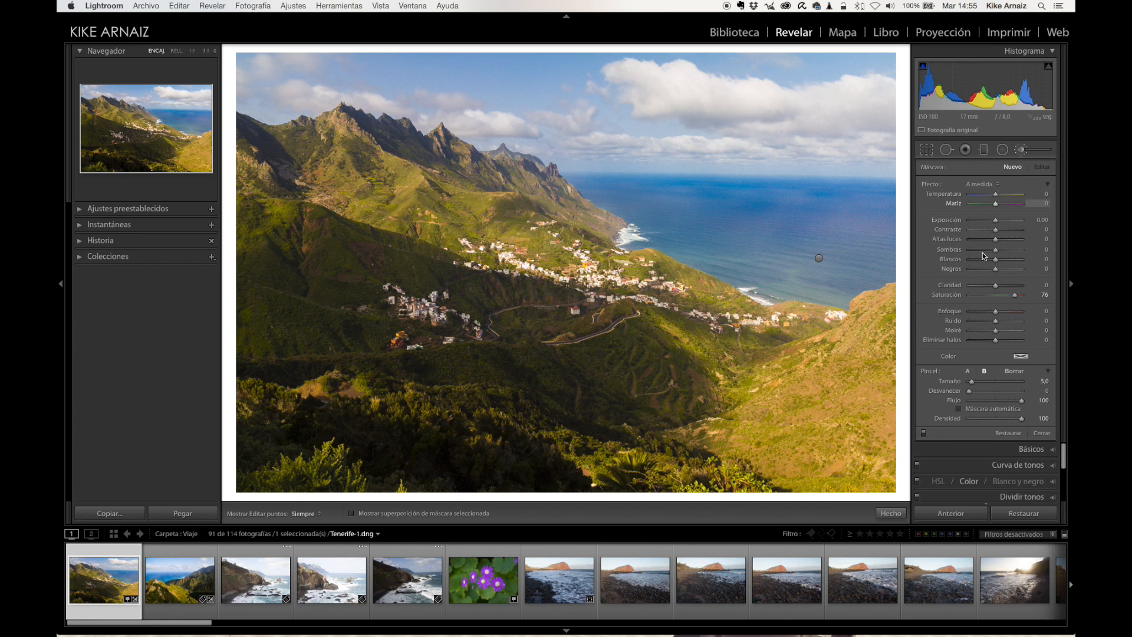
drag(1014, 296, 1002, 286)
scroll(621, 428, up, 5)
mouse_move(977, 381)
mouse_down()
mouse_move(1000, 383)
mouse_move(979, 392)
mouse_move(1026, 390)
mouse_up()
scroll(594, 416, down, 2)
scroll(594, 416, down, 2)
mouse_move(659, 440)
mouse_down()
mouse_move(546, 352)
mouse_move(458, 323)
mouse_move(653, 393)
mouse_move(395, 332)
mouse_move(482, 417)
mouse_move(692, 464)
mouse_move(442, 475)
mouse_move(212, 451)
mouse_move(254, 267)
mouse_move(355, 259)
mouse_move(570, 370)
mouse_move(730, 482)
mouse_move(299, 437)
mouse_move(184, 469)
mouse_up()
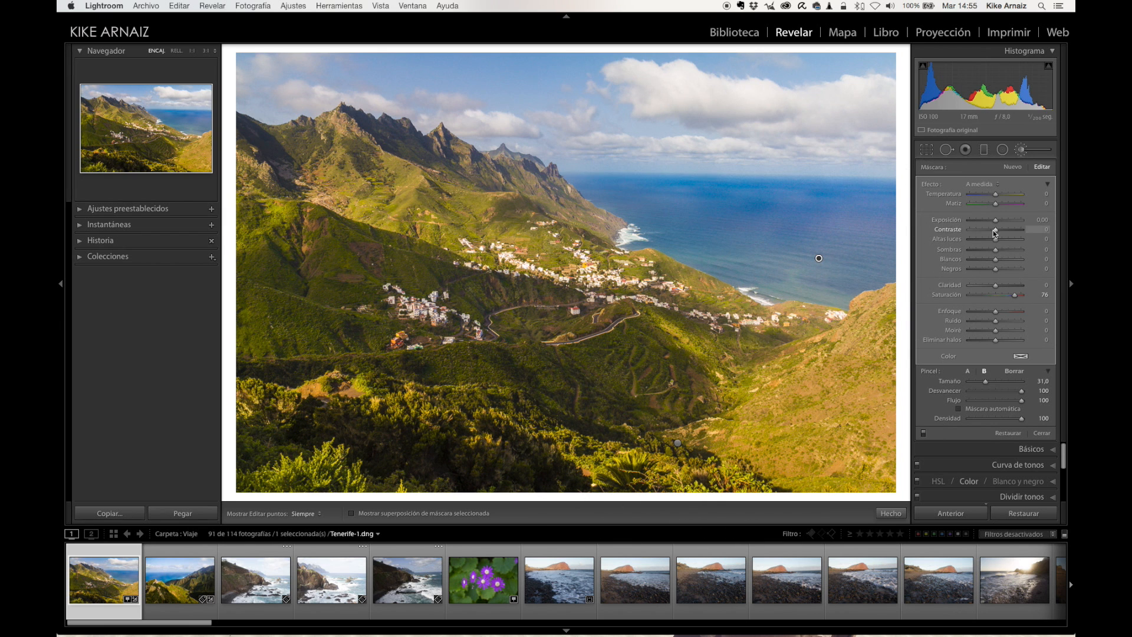
Set the valley brush mask's saturation to −100, and reset all brush adjustments and close the brush.
mouse_move(997, 229)
mouse_down()
mouse_move(1043, 234)
mouse_move(976, 234)
mouse_move(995, 232)
mouse_up()
click(678, 443)
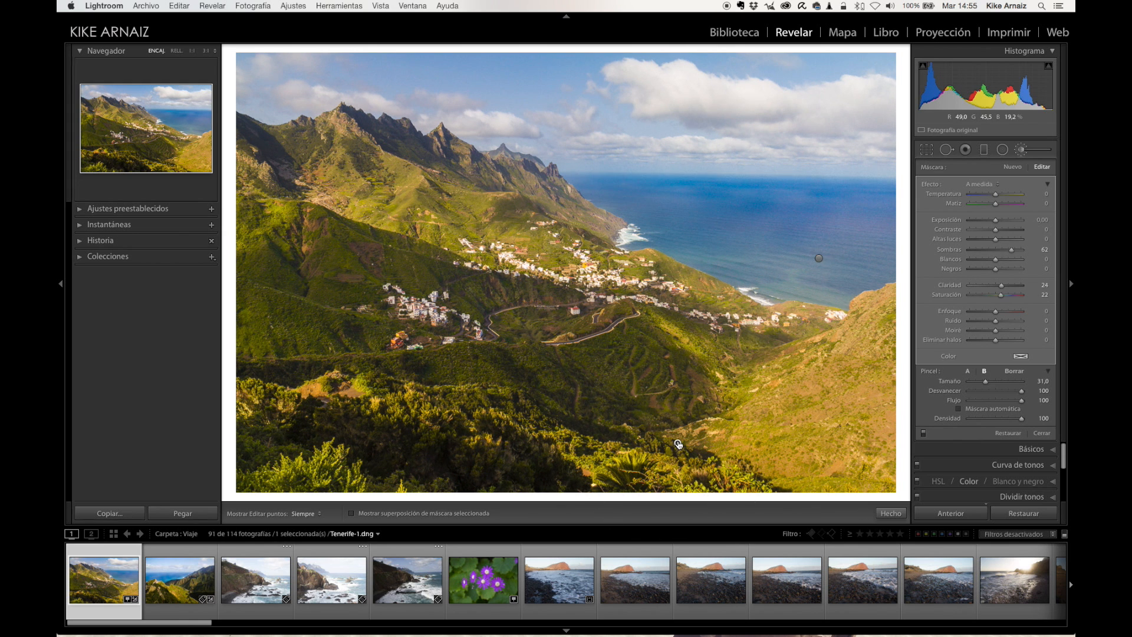
drag(1002, 294, 961, 298)
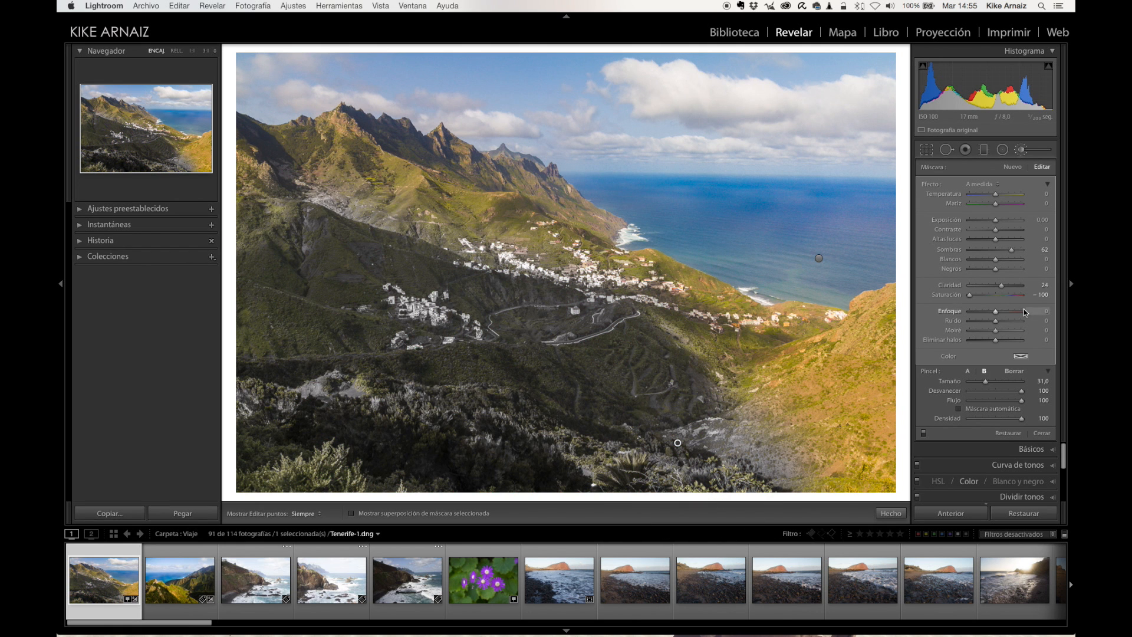
click(1008, 434)
click(1041, 153)
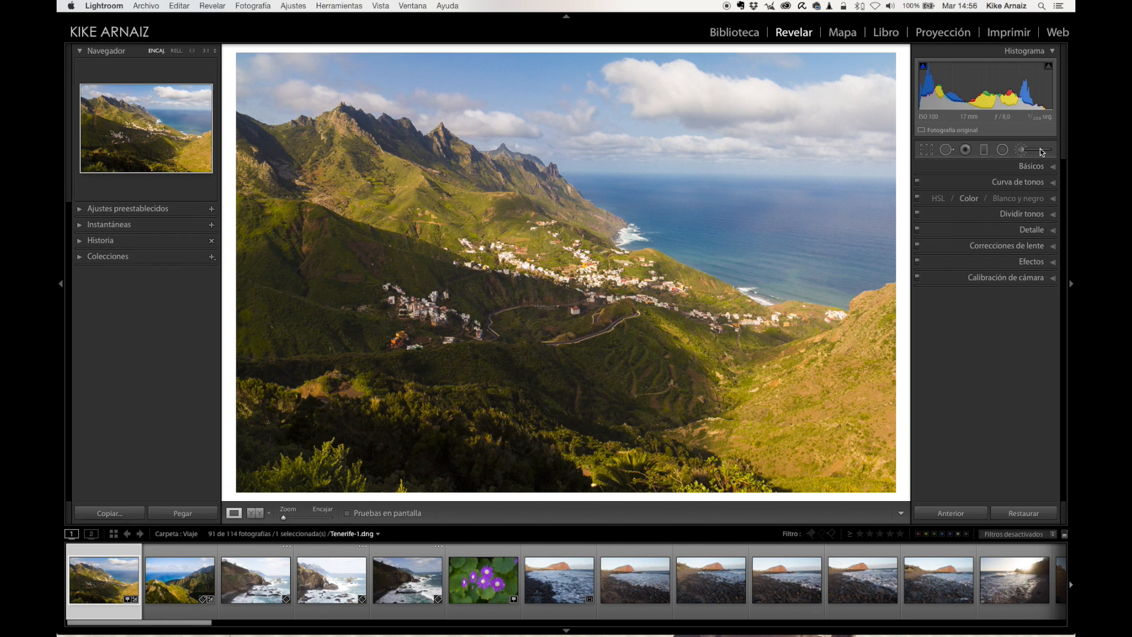
Flip the valley photo horizontally and vertically.
click(253, 6)
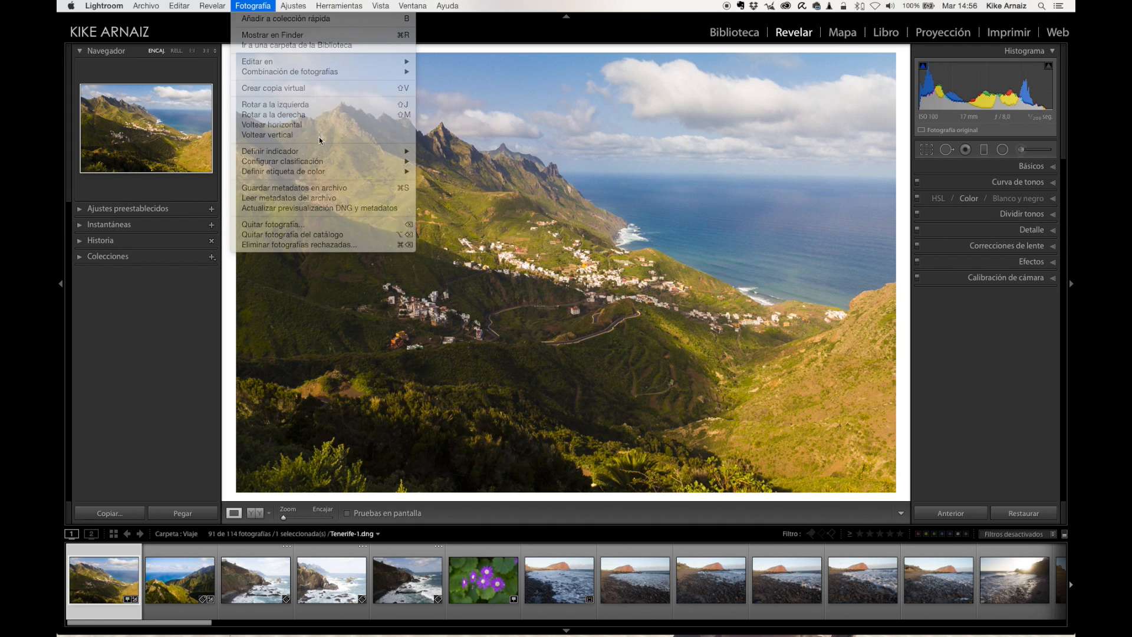
click(303, 127)
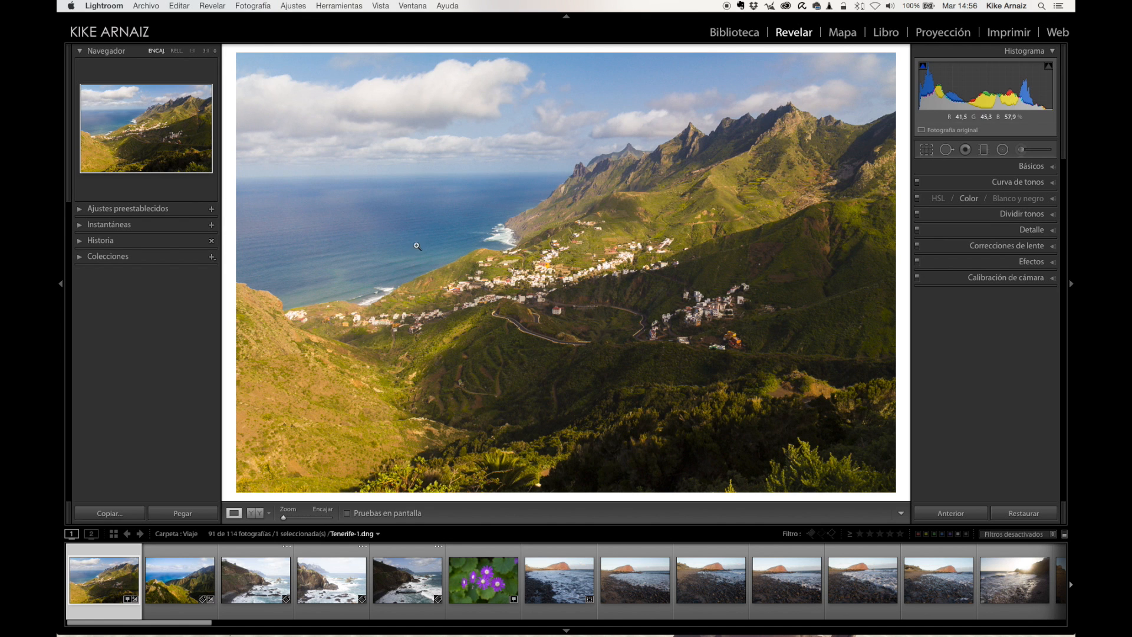
click(252, 8)
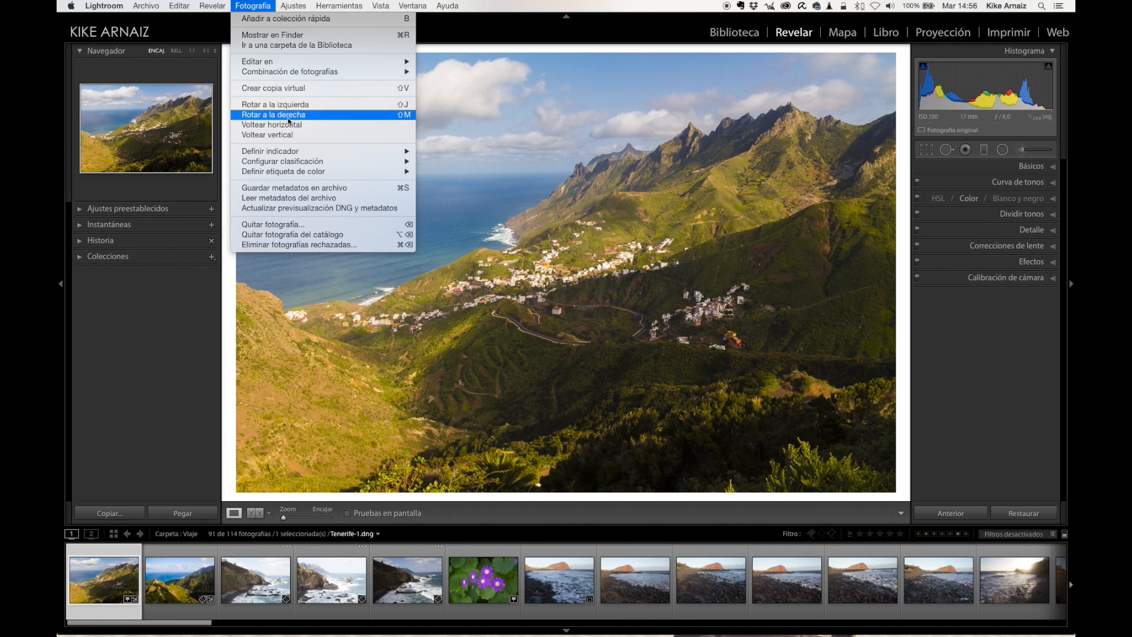
click(278, 136)
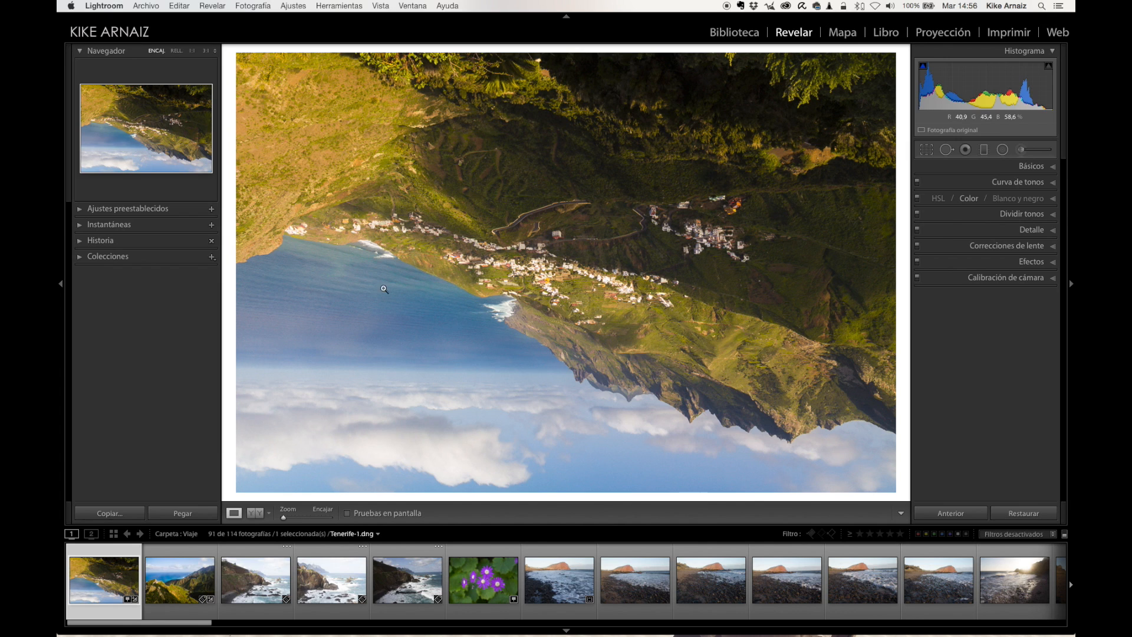